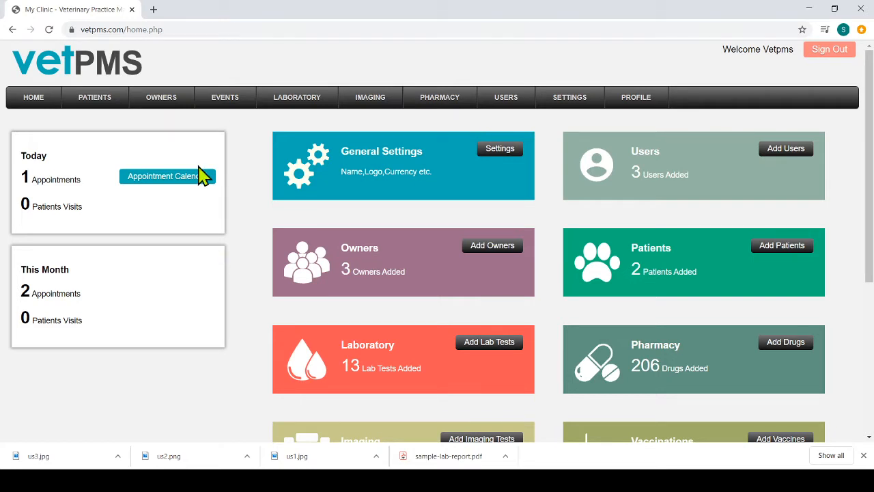
Step: Check patient 1's 10 AM appointment on 4/5/2020 in the calendar and start consulting on it from the pending appointments
{"action": "mouse_move", "coordinate": [231, 104]}
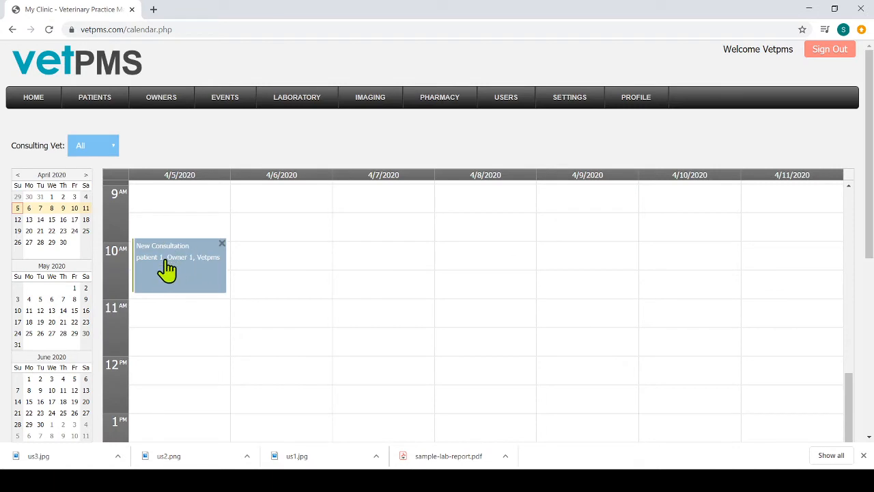
{"action": "left_click", "coordinate": [172, 285]}
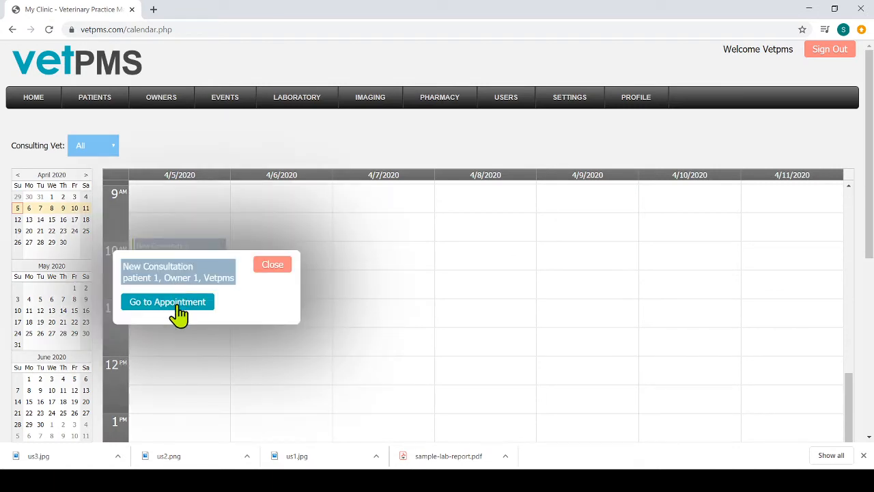
{"action": "left_click", "coordinate": [267, 271]}
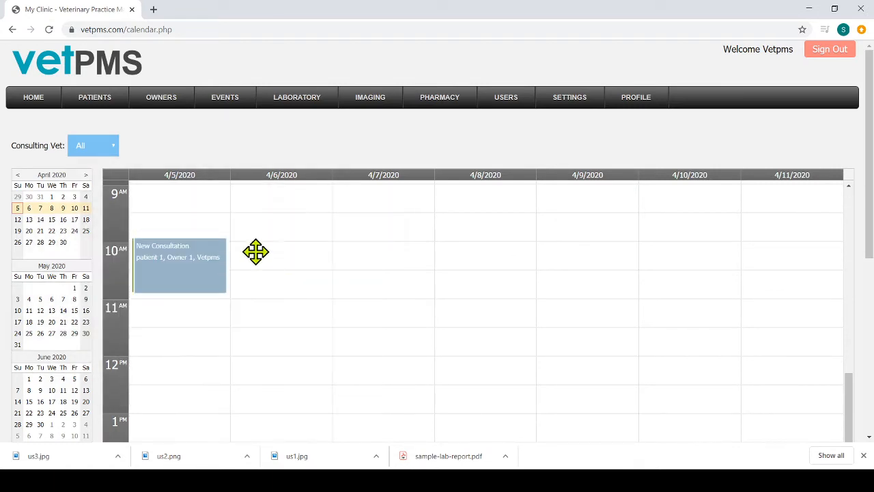
{"action": "left_click", "coordinate": [235, 144]}
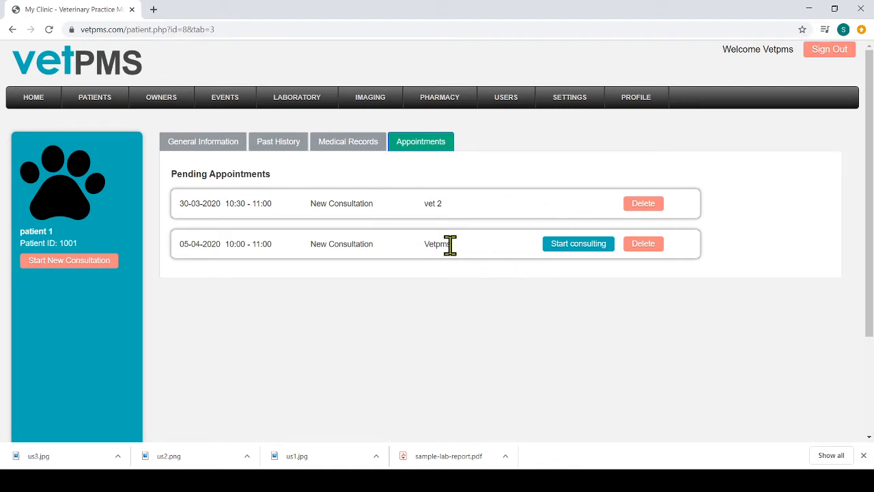
{"action": "left_click", "coordinate": [593, 247]}
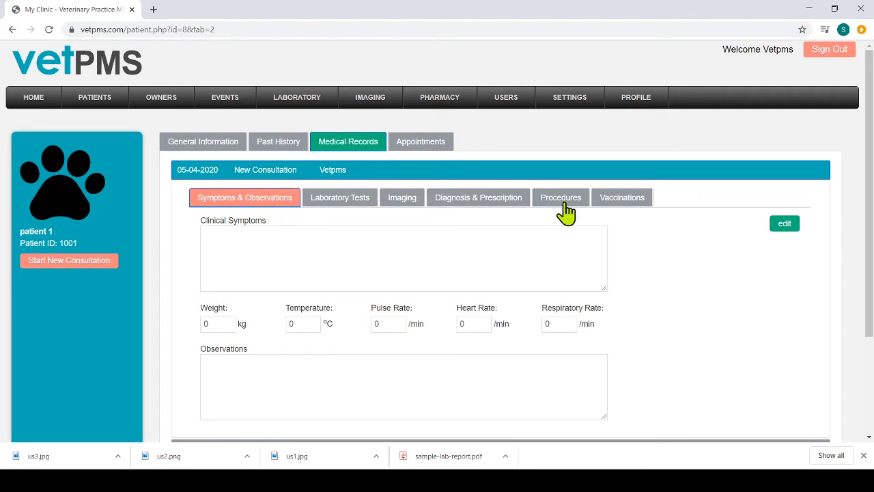
Step: Review the symptoms and vitals recorded in the 04-04-2020 consultation, and return to the 05-04-2020 consultation
{"action": "left_click_drag", "start_coordinate": [872, 167], "coordinate": [870, 267]}
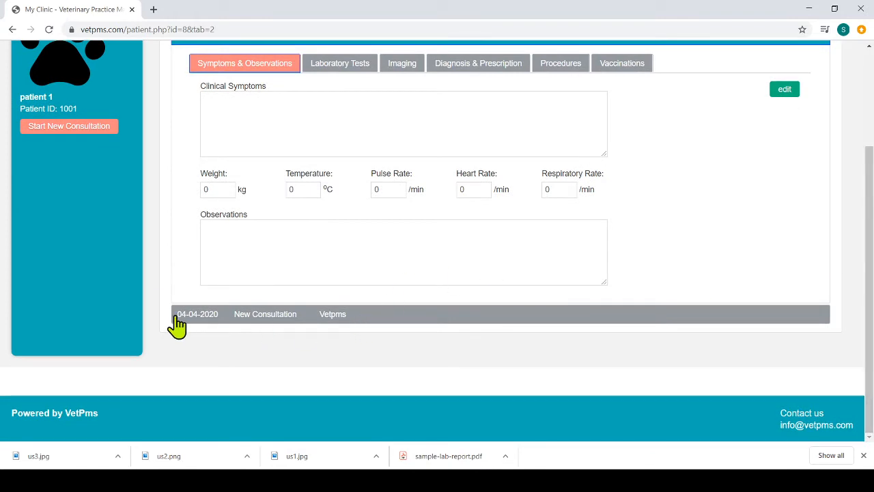
{"action": "left_click", "coordinate": [207, 314]}
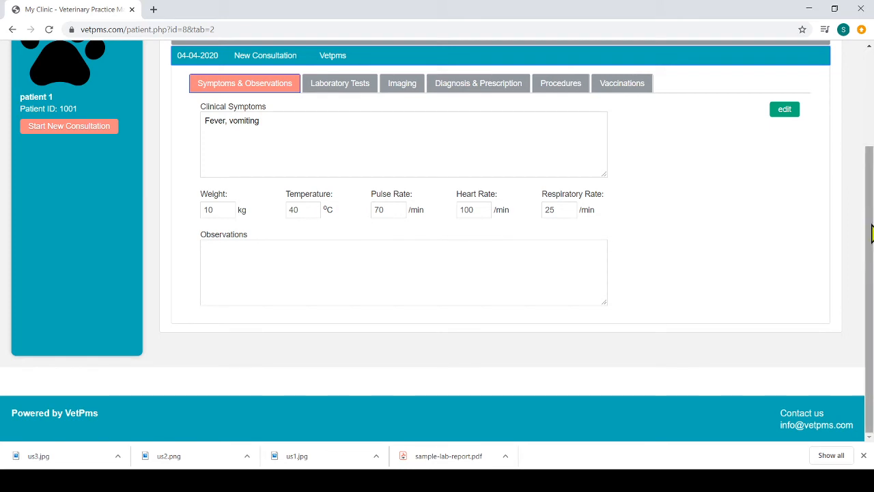
{"action": "scroll", "coordinate": [478, 260], "scroll_direction": "up", "scroll_amount": 1}
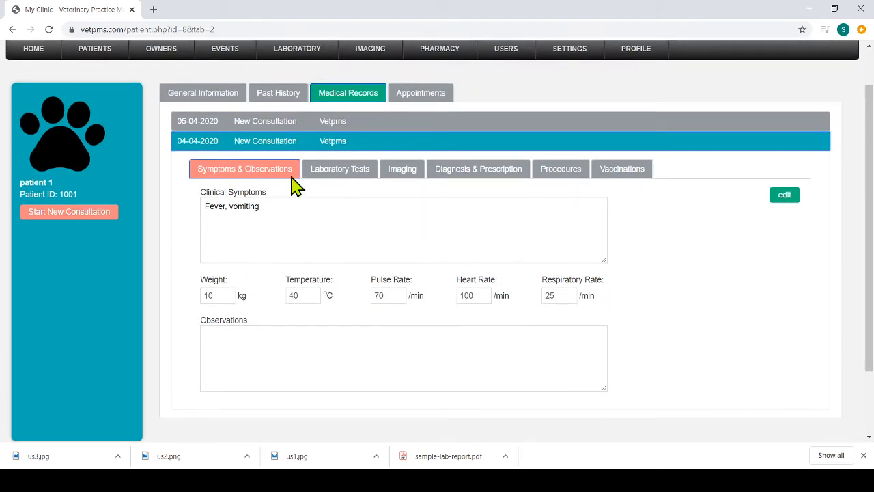
{"action": "left_click", "coordinate": [271, 127]}
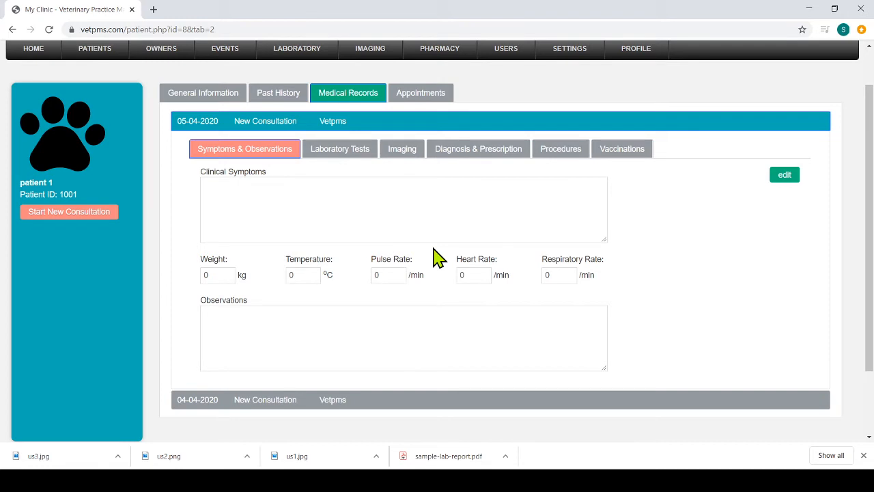
Step: Review the patient's general information, insurance and identification details and past history, and return to the medical records
{"action": "left_click", "coordinate": [208, 102]}
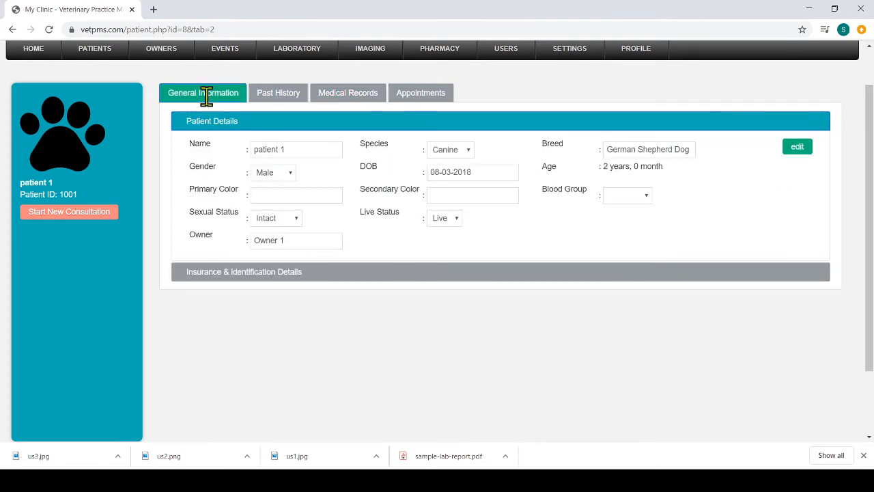
{"action": "left_click", "coordinate": [319, 276]}
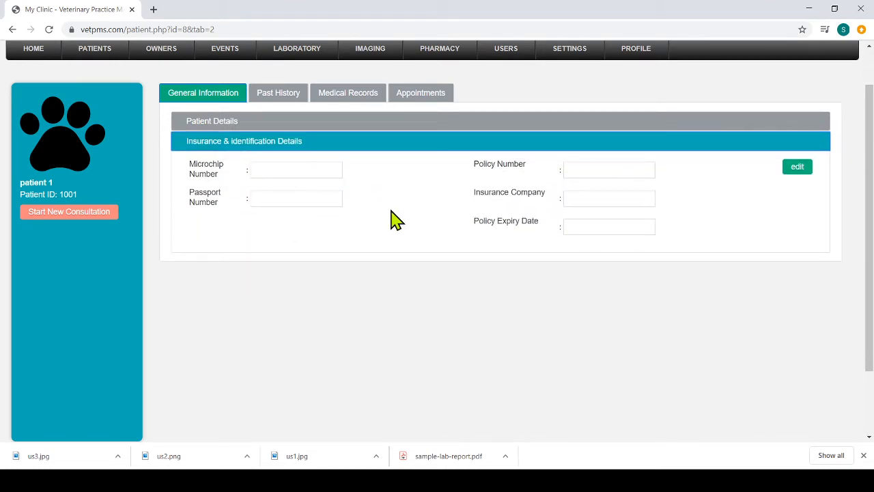
{"action": "left_click", "coordinate": [278, 96]}
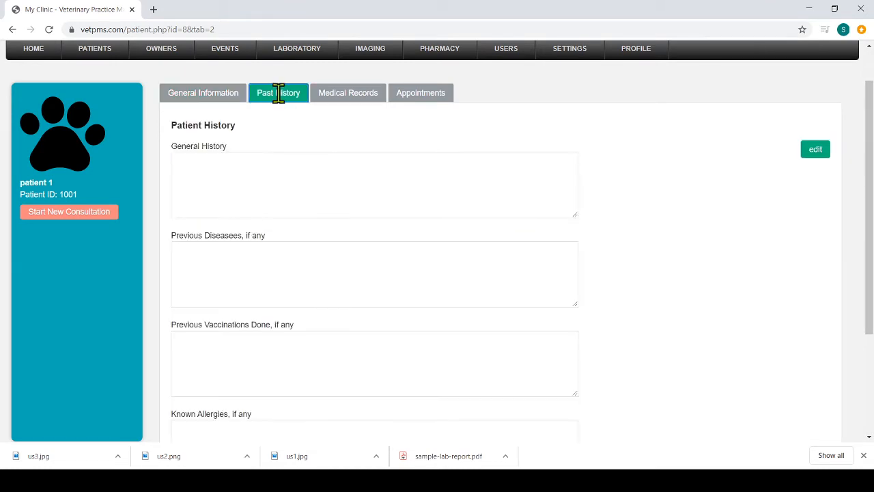
{"action": "left_click", "coordinate": [351, 96]}
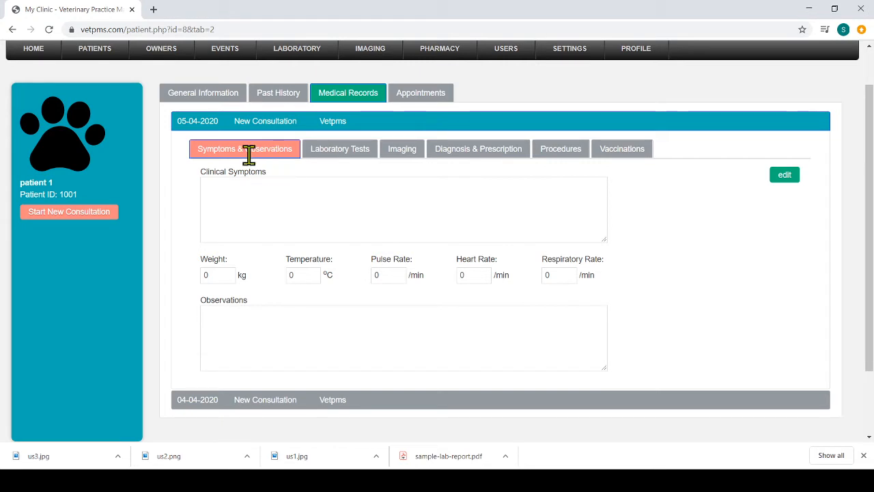
Step: Look through the 05-04-2020 consultation's laboratory tests, imaging, diagnosis and prescription, procedures and vaccinations sections
{"action": "left_click", "coordinate": [343, 149]}
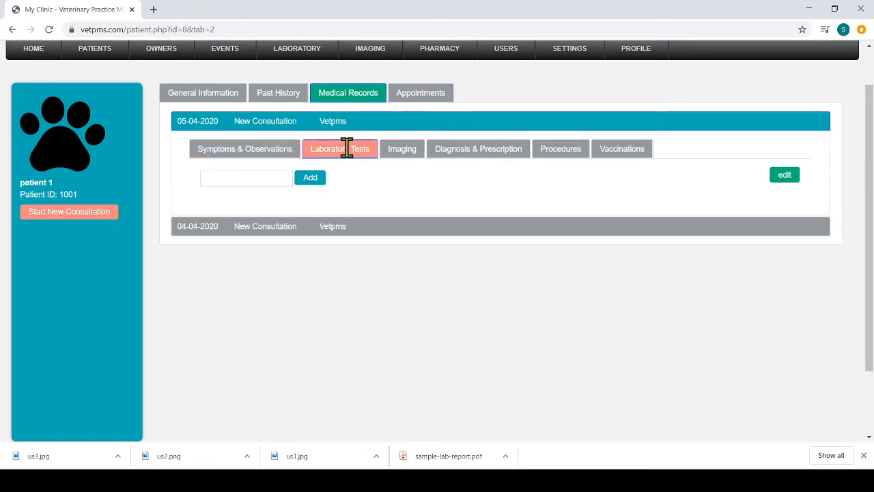
{"action": "left_click", "coordinate": [407, 150]}
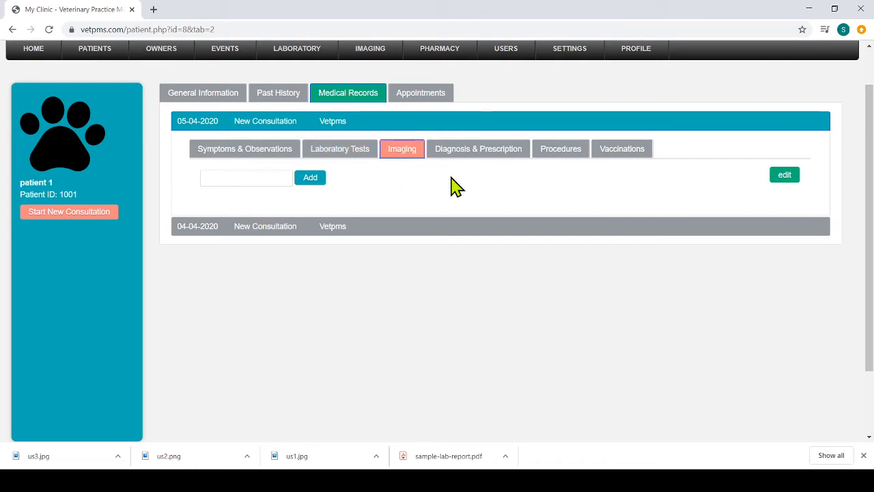
{"action": "left_click", "coordinate": [470, 153]}
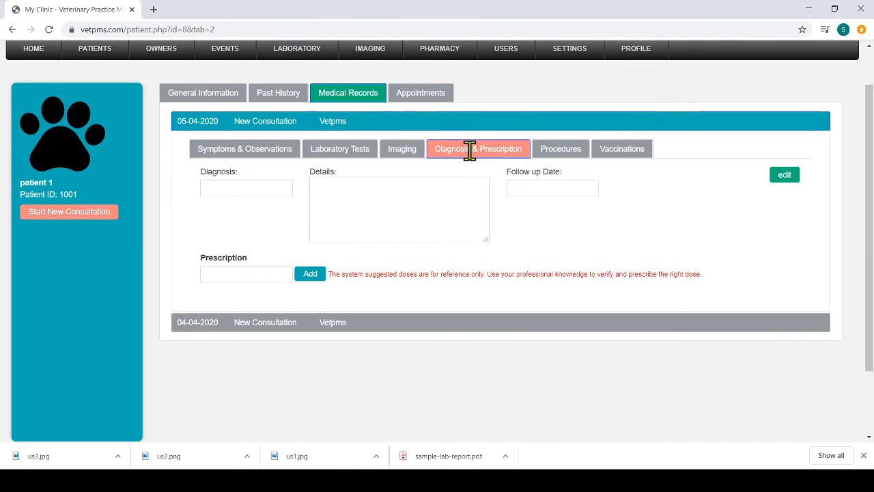
{"action": "left_click", "coordinate": [555, 157]}
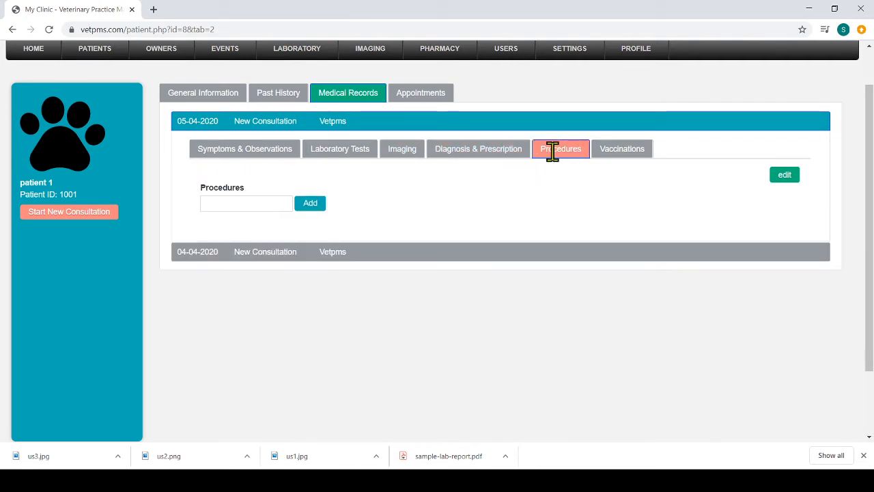
{"action": "left_click", "coordinate": [618, 154]}
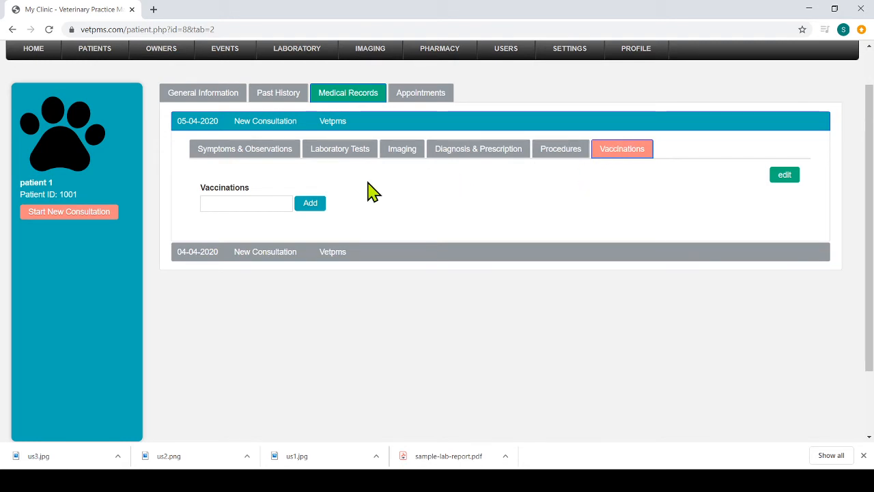
Step: Make the 05-04-2020 consultation's symptoms and observations editable, and enter and clear placeholder text in the clinical symptoms
{"action": "left_click", "coordinate": [271, 152]}
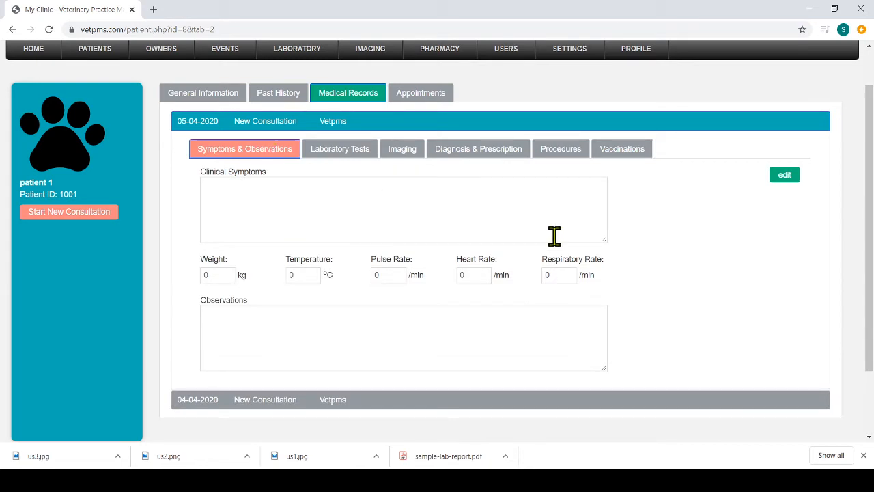
{"action": "left_click", "coordinate": [784, 176]}
{"action": "left_click", "coordinate": [381, 209]}
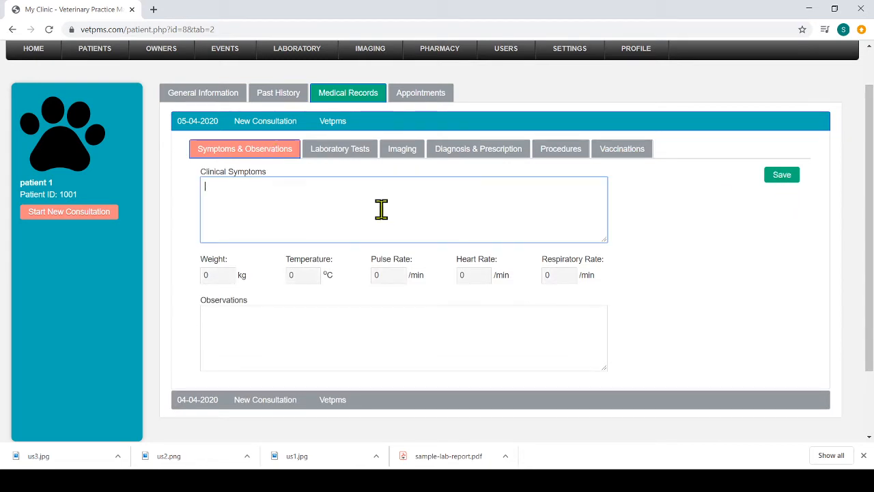
{"action": "type", "text": "dfdhfdj"}
{"action": "key", "text": "BackSpace"}
{"action": "key", "text": "BackSpace"}
{"action": "key", "text": "BackSpace"}
{"action": "key", "text": "BackSpace"}
{"action": "key", "text": "BackSpace"}
{"action": "key", "text": "BackSpace"}
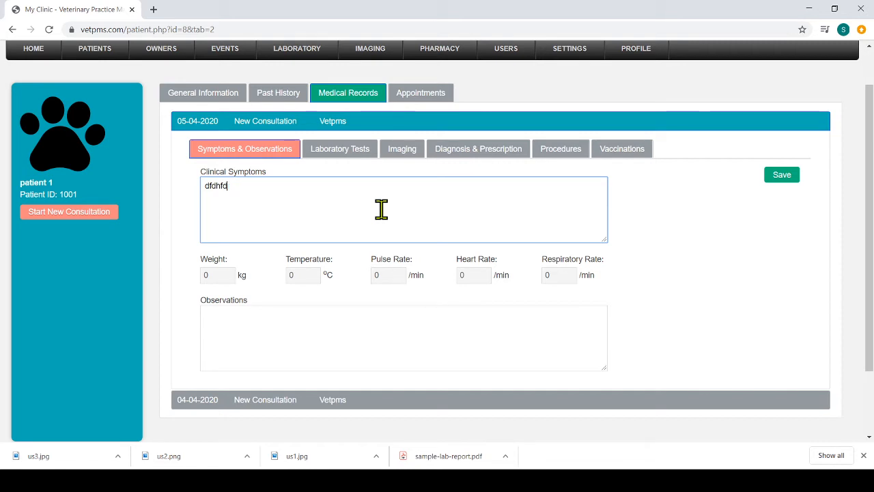
Step: Set the patient's weight to 15 kg and leave the temperature, pulse, heart and respiratory rates at 0
{"action": "left_click", "coordinate": [221, 275]}
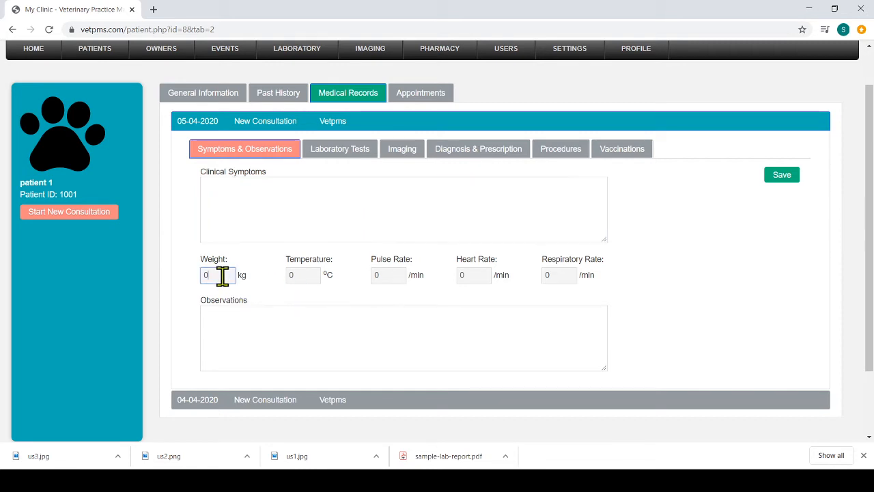
{"action": "type", "text": "11"}
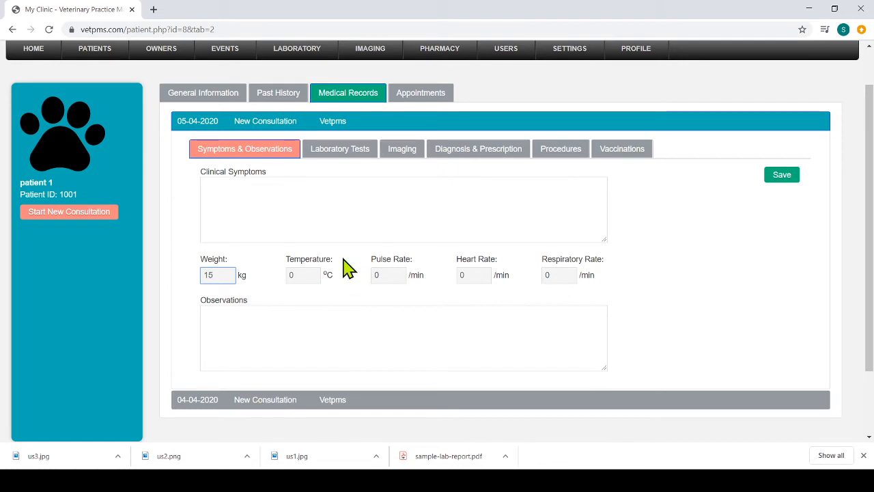
{"action": "left_click", "coordinate": [312, 274]}
{"action": "left_click", "coordinate": [383, 274]}
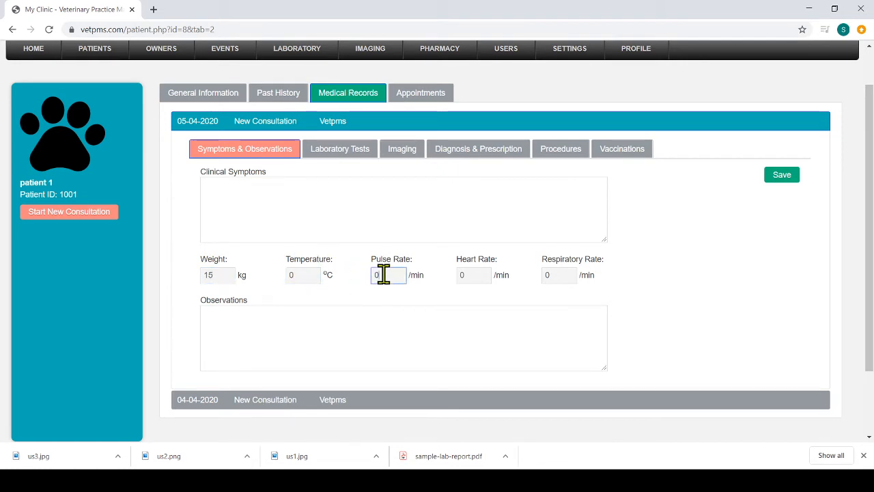
{"action": "left_click", "coordinate": [479, 274]}
{"action": "left_click", "coordinate": [564, 275]}
Step: Enter and clear placeholder text in the observations, and save the symptoms and observations record
{"action": "left_click", "coordinate": [509, 344]}
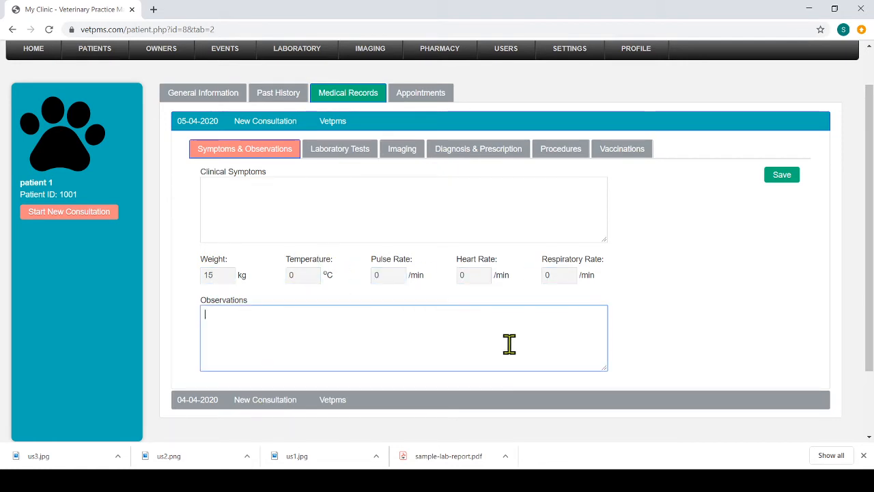
{"action": "type", "text": "jgjhfgjfg"}
{"action": "key", "text": "BackSpace"}
{"action": "key", "text": "BackSpace"}
{"action": "key", "text": "BackSpace"}
{"action": "key", "text": "BackSpace"}
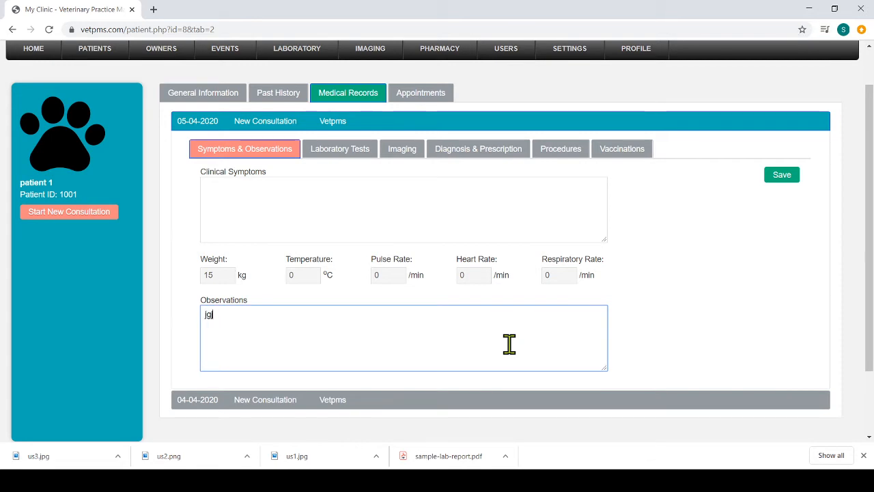
{"action": "left_click", "coordinate": [784, 180]}
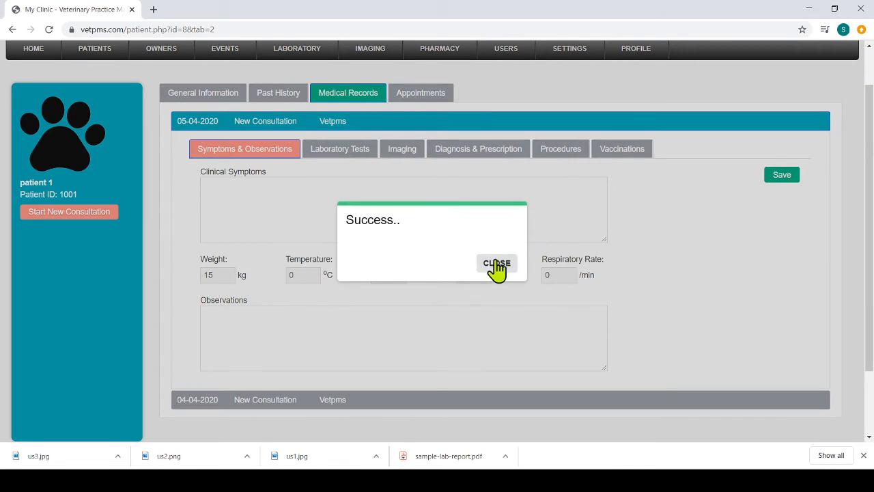
{"action": "left_click", "coordinate": [494, 262]}
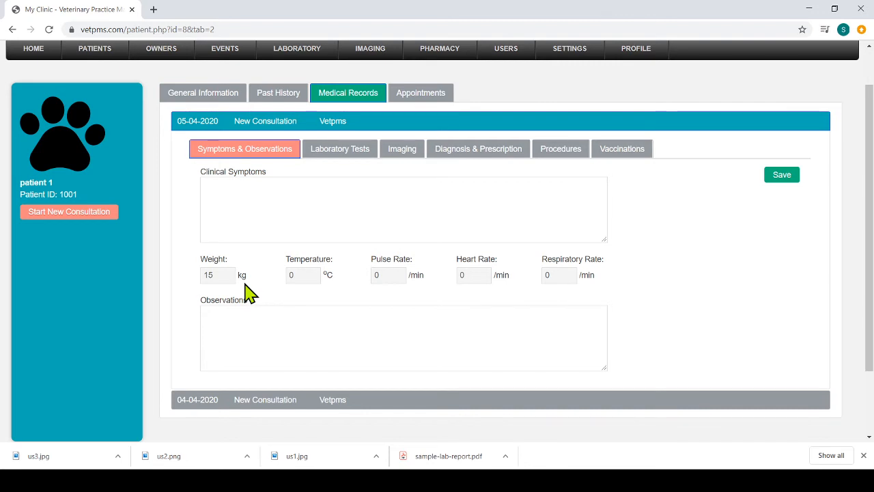
Step: Make the consultation's laboratory tests editable and add the Blood Differential Count test
{"action": "left_click", "coordinate": [354, 153]}
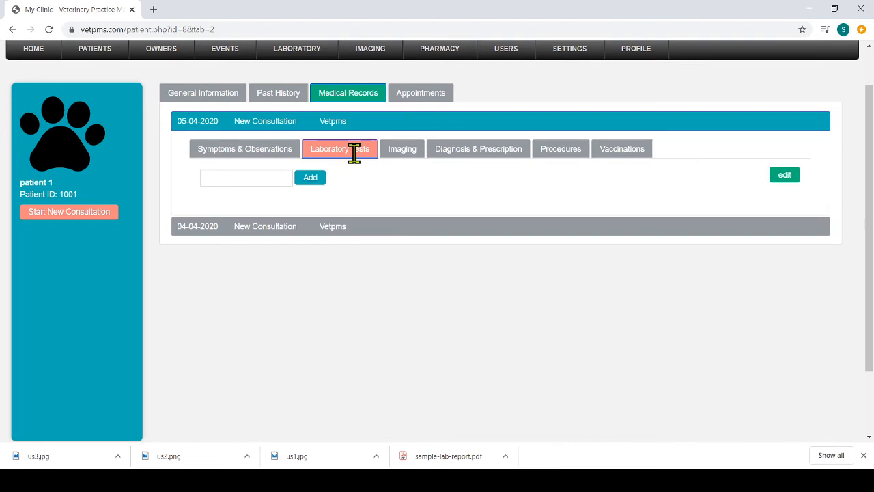
{"action": "left_click", "coordinate": [783, 177]}
{"action": "left_click", "coordinate": [236, 175]}
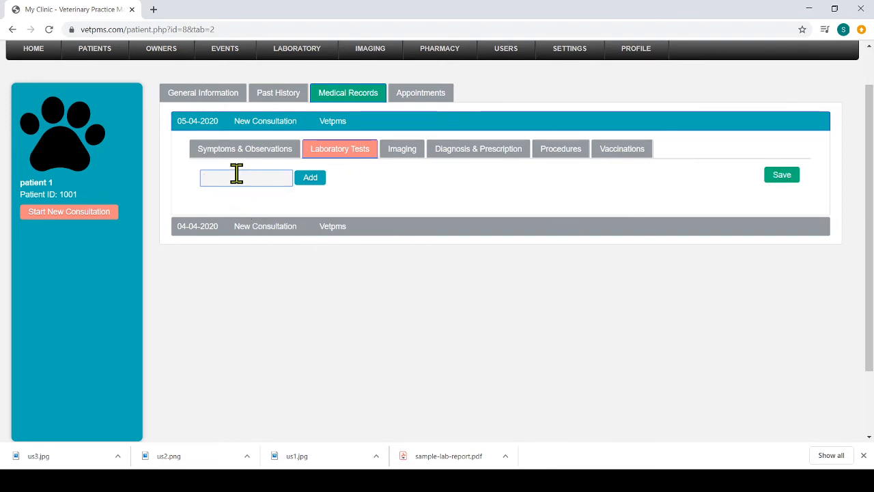
{"action": "type", "text": "blood"}
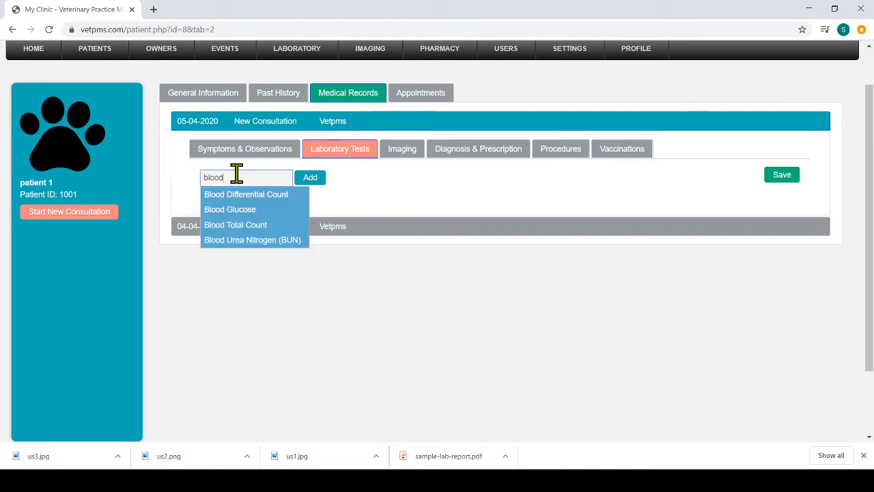
{"action": "left_click", "coordinate": [243, 195]}
{"action": "left_click", "coordinate": [312, 178]}
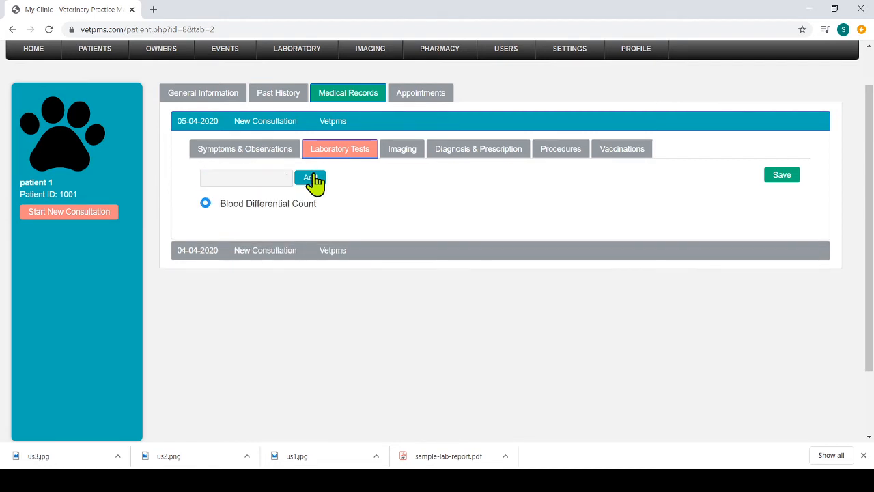
Step: Add the Blood Glucose and Blood Urea Nitrogen (BUN) tests to the consultation's laboratory tests
{"action": "left_click", "coordinate": [260, 177]}
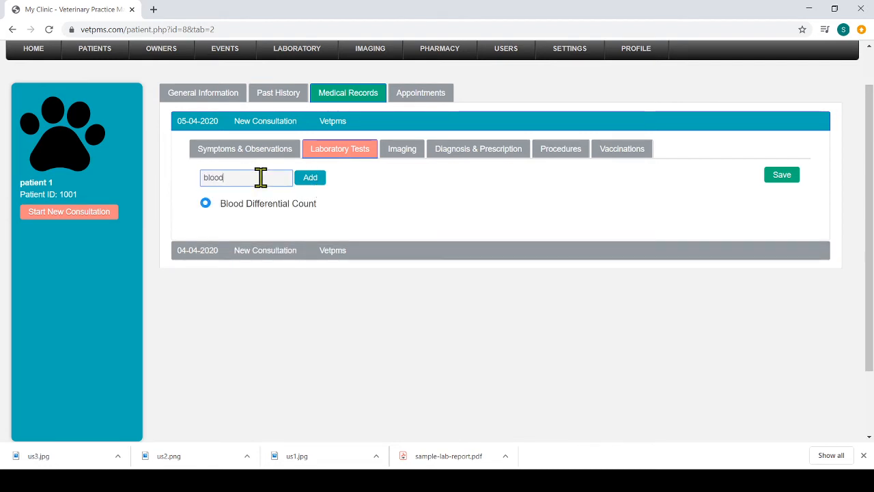
{"action": "left_click", "coordinate": [252, 209]}
{"action": "left_click", "coordinate": [321, 182]}
{"action": "left_click", "coordinate": [260, 176]}
{"action": "type", "text": "blood"}
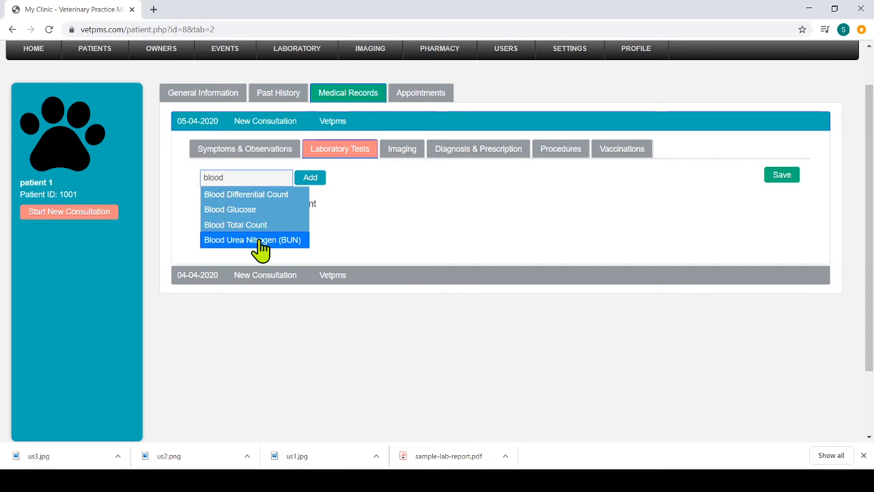
{"action": "left_click", "coordinate": [259, 240]}
{"action": "left_click", "coordinate": [322, 179]}
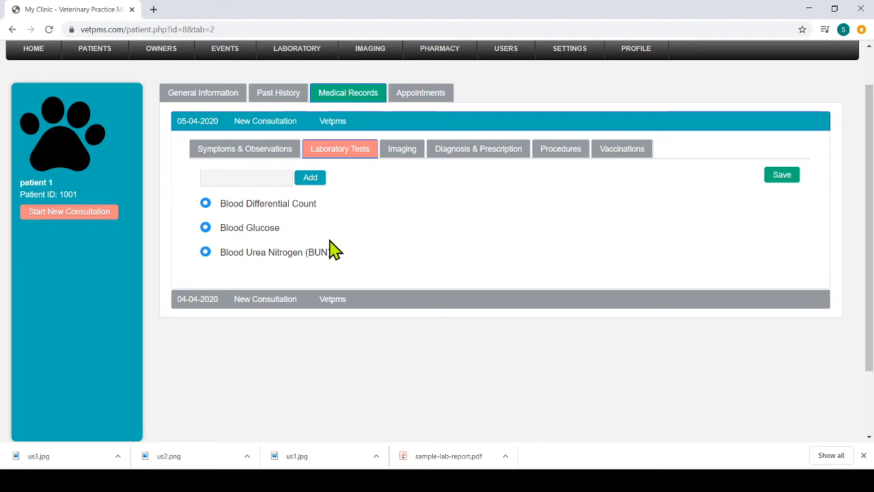
Step: Deselect the Blood Glucose test and save the consultation's laboratory tests
{"action": "left_click", "coordinate": [206, 227]}
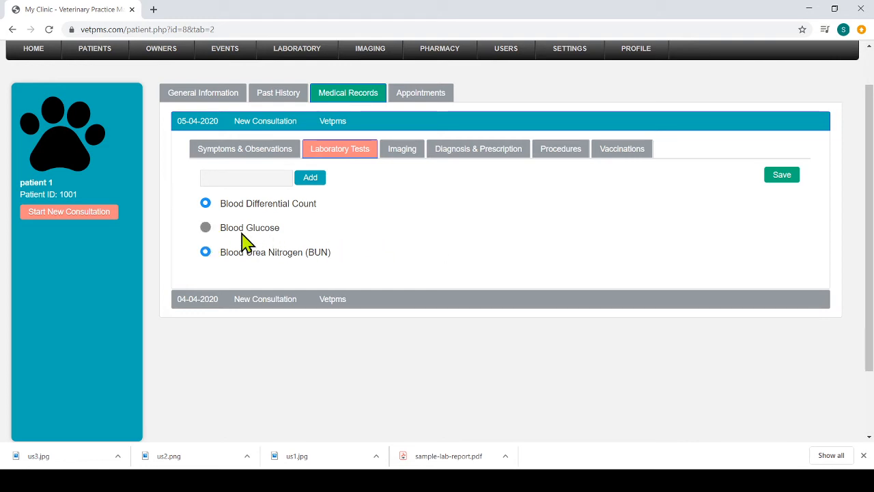
{"action": "left_click", "coordinate": [210, 230]}
{"action": "left_click", "coordinate": [785, 181]}
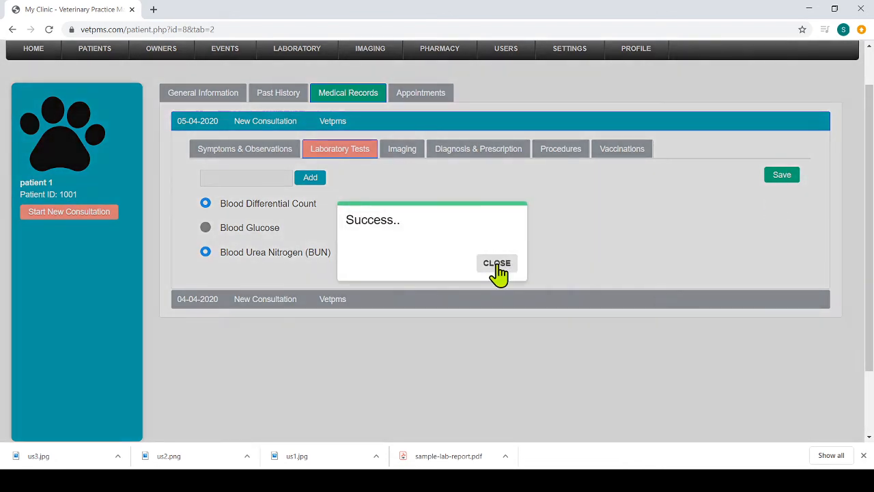
{"action": "left_click", "coordinate": [498, 267]}
Step: View the Blood Total Count results in the 04-04-2020 consultation's laboratory tests
{"action": "scroll", "coordinate": [870, 174], "scroll_direction": "down", "scroll_amount": 2}
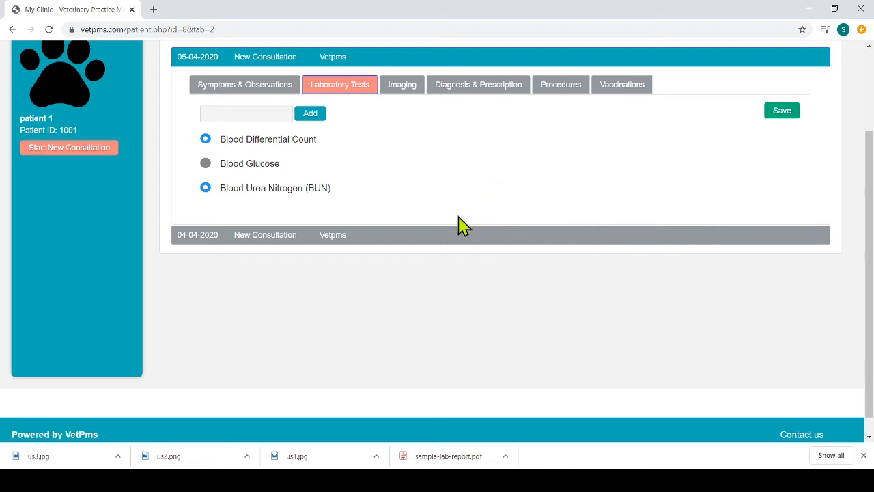
{"action": "left_click", "coordinate": [268, 235]}
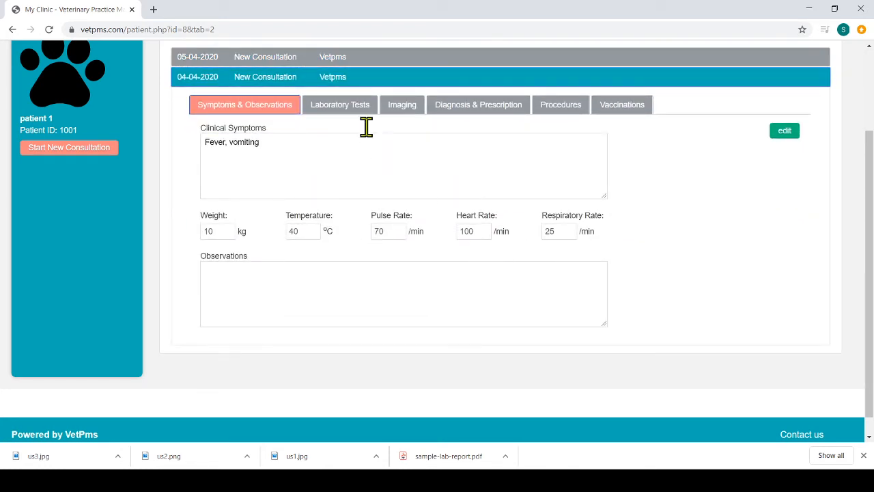
{"action": "left_click", "coordinate": [343, 107]}
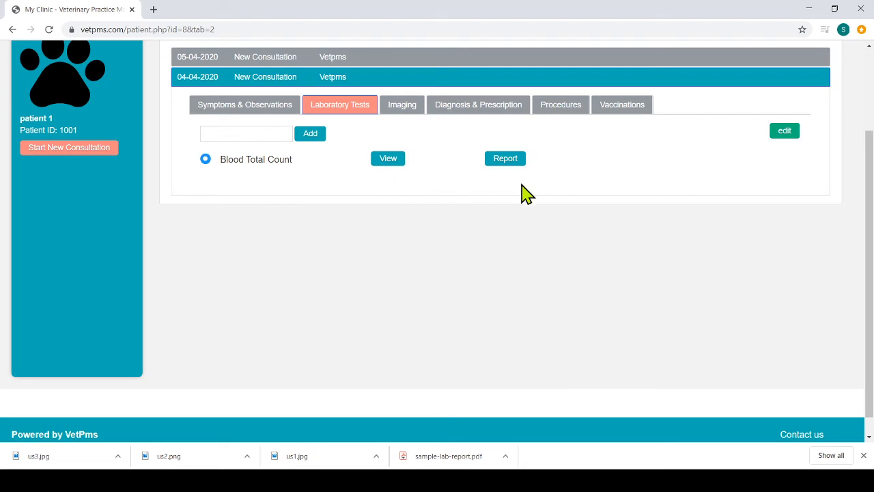
{"action": "left_click", "coordinate": [387, 162]}
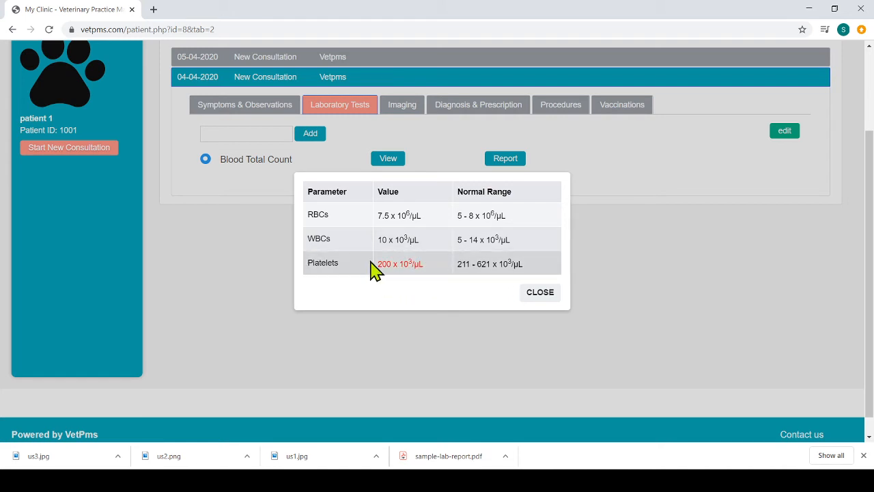
{"action": "left_click", "coordinate": [539, 294]}
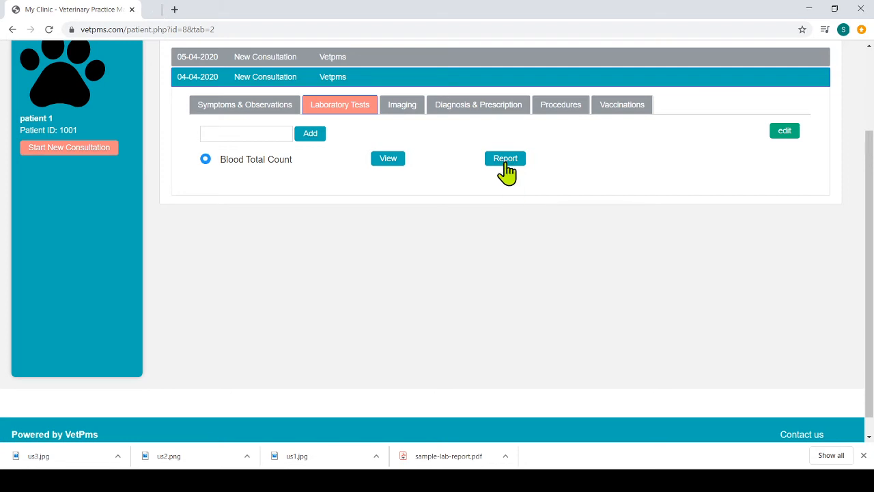
Step: Open the PDF report of the Blood Total Count test and close it again
{"action": "left_click", "coordinate": [505, 161]}
{"action": "left_click", "coordinate": [216, 11]}
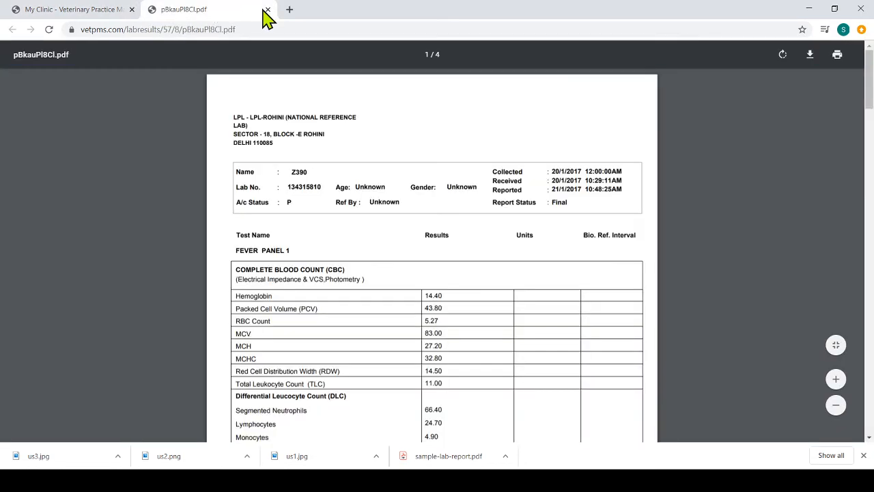
{"action": "left_click", "coordinate": [267, 9]}
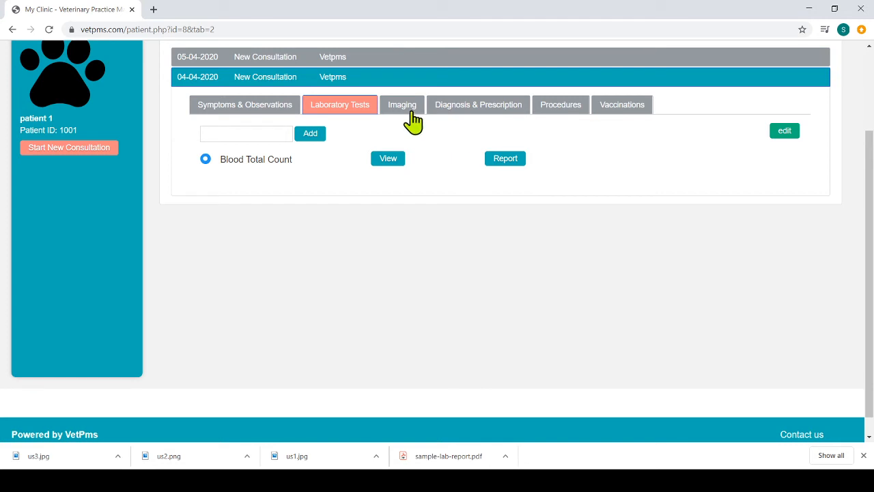
Step: Make the imaging section of the 05-04-2020 consultation editable and add Xray Abdomen Dorsal
{"action": "left_click", "coordinate": [350, 60]}
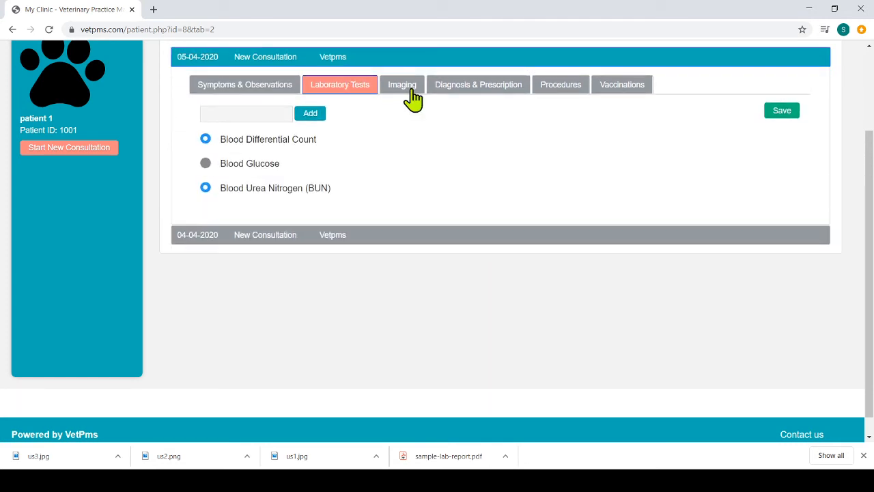
{"action": "left_click", "coordinate": [413, 90]}
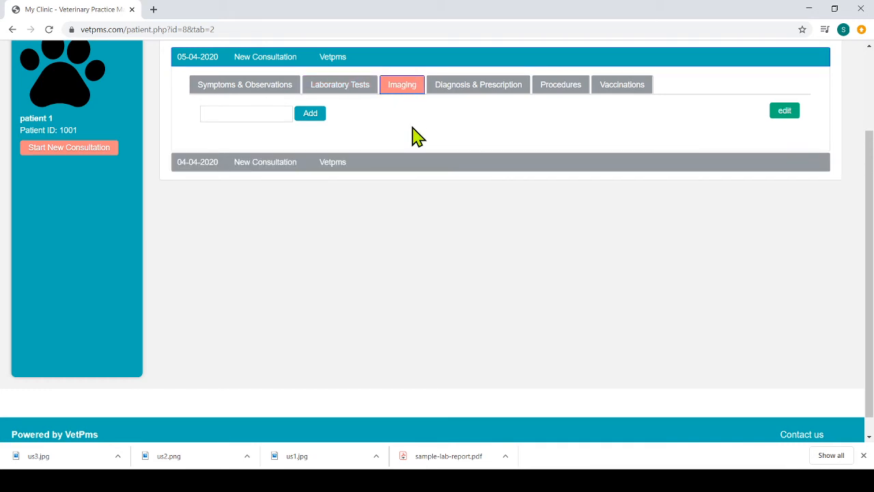
{"action": "left_click", "coordinate": [785, 111]}
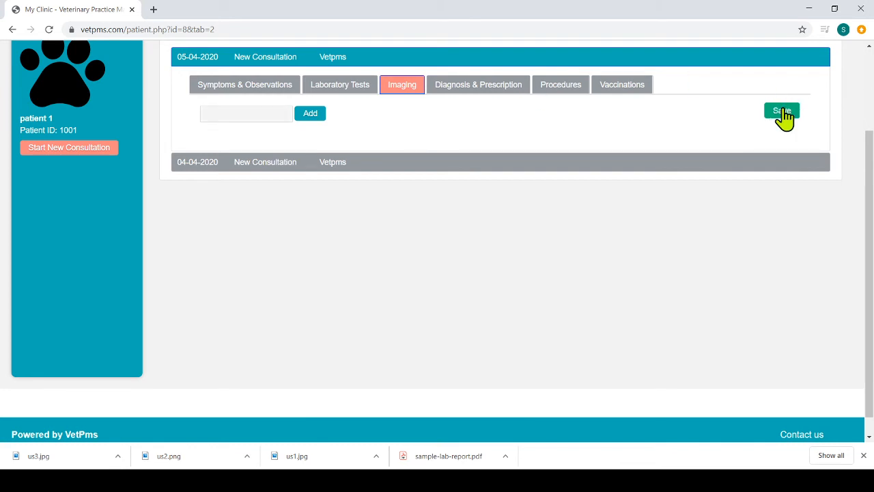
{"action": "left_click", "coordinate": [233, 107]}
{"action": "type", "text": "xray"}
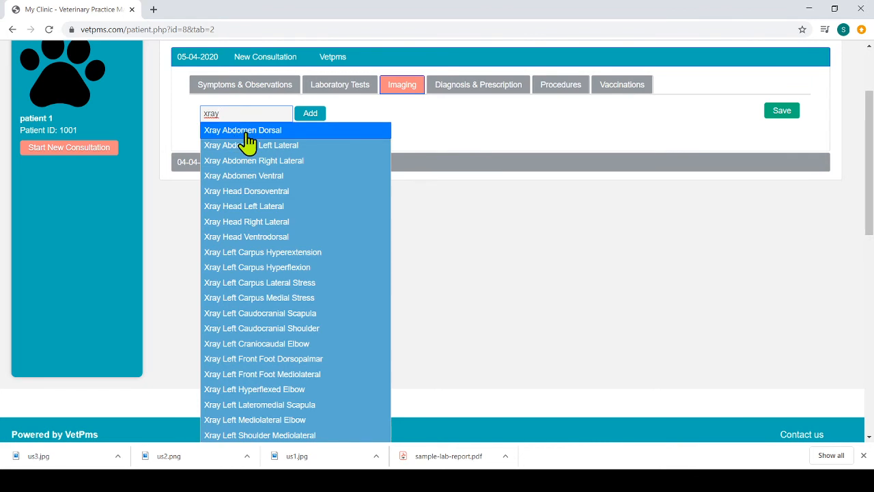
{"action": "left_click", "coordinate": [245, 130]}
{"action": "left_click", "coordinate": [311, 115]}
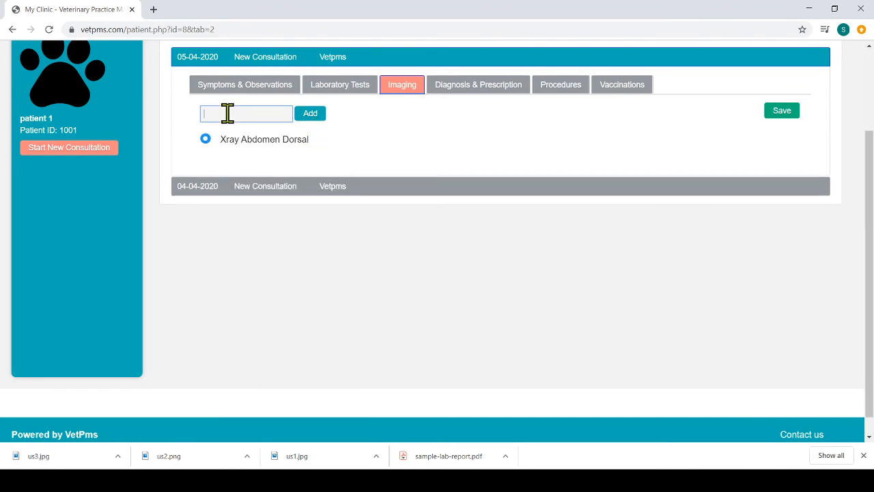
Step: Add US Abdomen to the consultation's imaging and save the imaging record
{"action": "left_click", "coordinate": [227, 113]}
{"action": "type", "text": "us"}
{"action": "left_click", "coordinate": [244, 134]}
{"action": "left_click", "coordinate": [311, 116]}
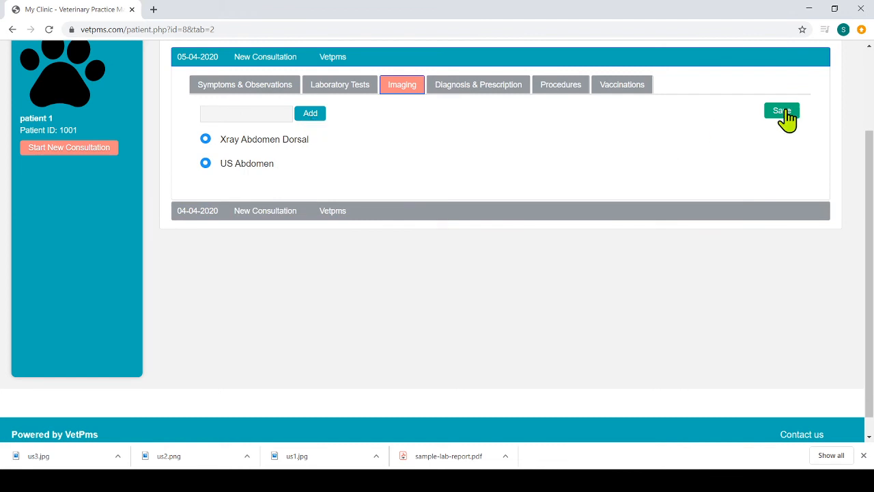
{"action": "left_click", "coordinate": [784, 114]}
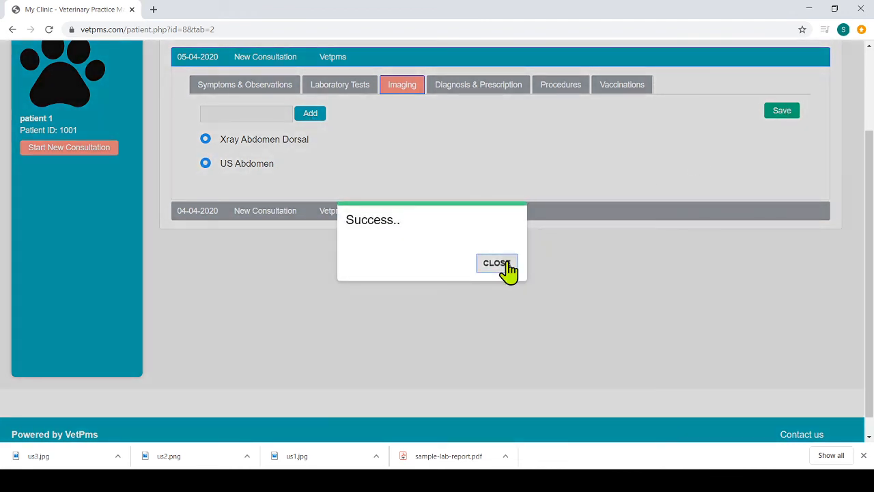
{"action": "left_click", "coordinate": [501, 264]}
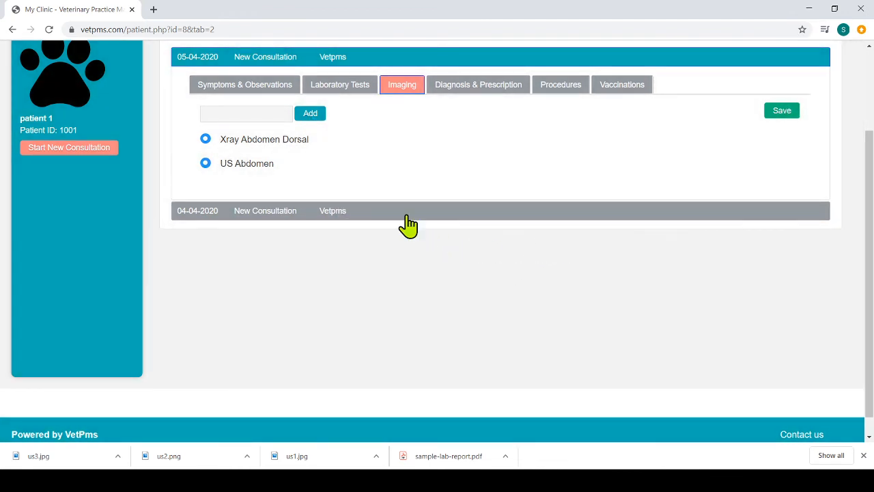
Step: View the US Abdomen images of the 04-04-2020 consultation, including the first ultrasound image at full size
{"action": "left_click", "coordinate": [406, 213]}
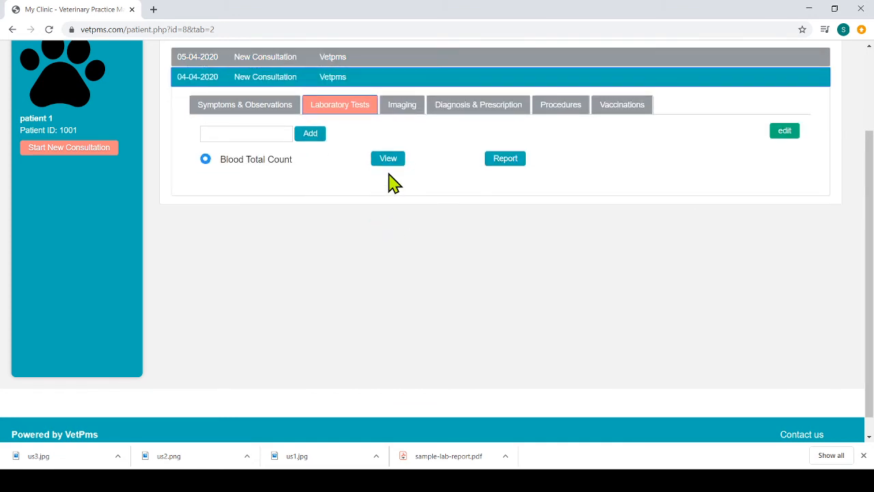
{"action": "left_click", "coordinate": [402, 106]}
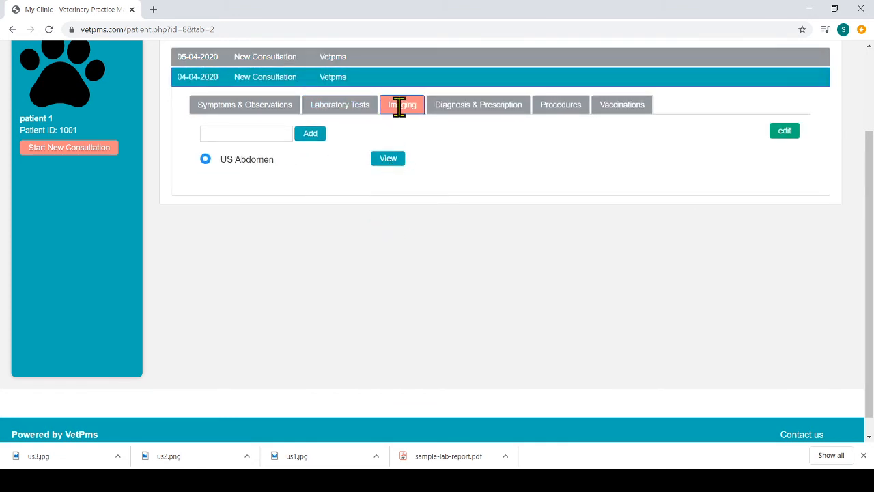
{"action": "middle_click", "coordinate": [388, 161]}
{"action": "left_click", "coordinate": [200, 8]}
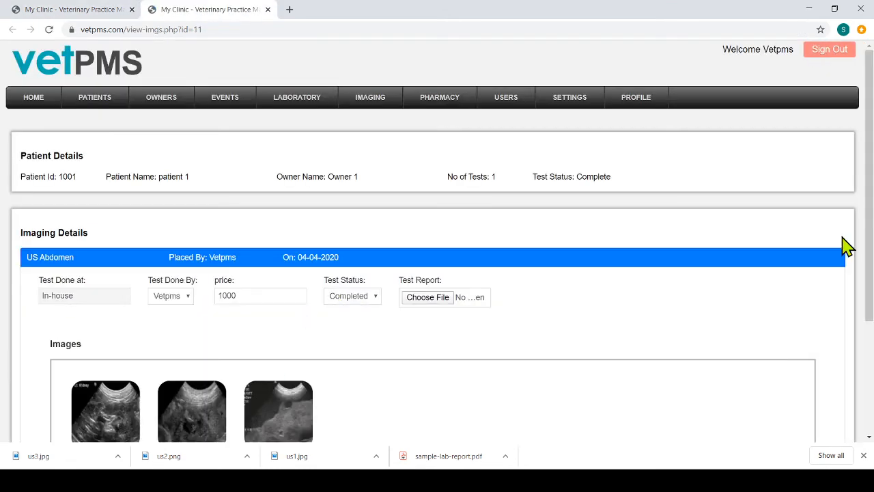
{"action": "scroll", "coordinate": [846, 246], "scroll_direction": "down", "scroll_amount": 3}
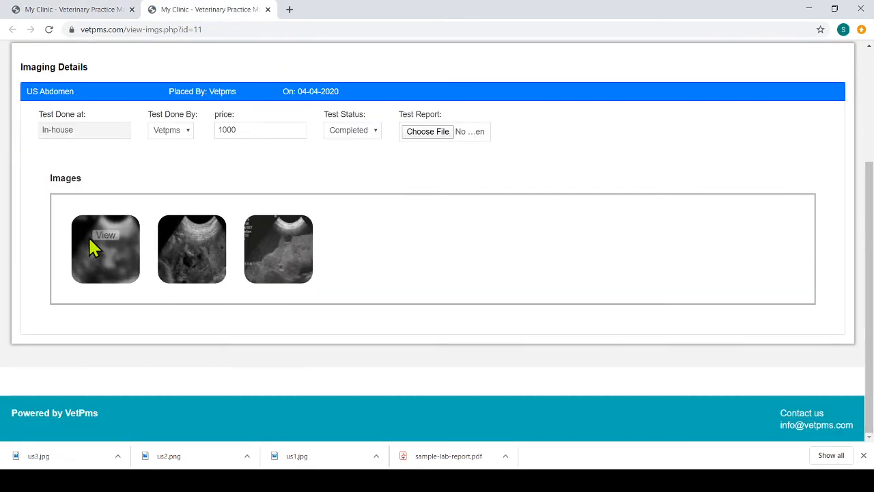
{"action": "left_click", "coordinate": [100, 240]}
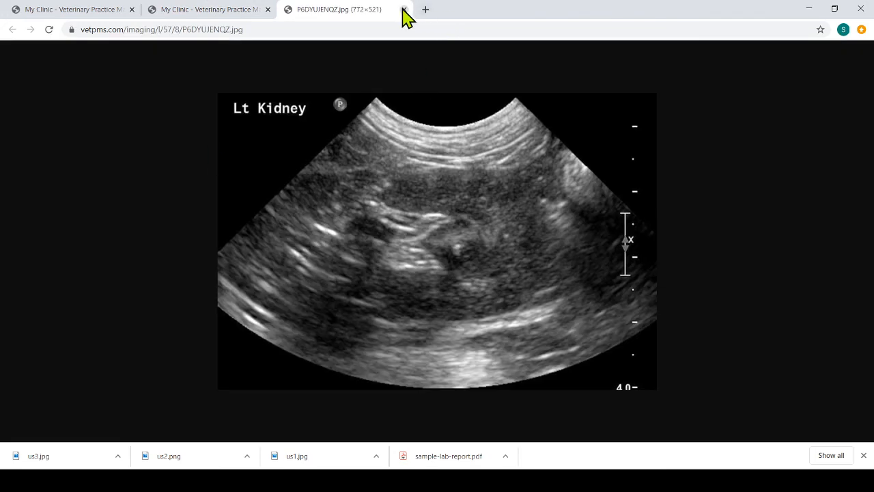
{"action": "left_click", "coordinate": [403, 9]}
{"action": "left_click", "coordinate": [267, 9]}
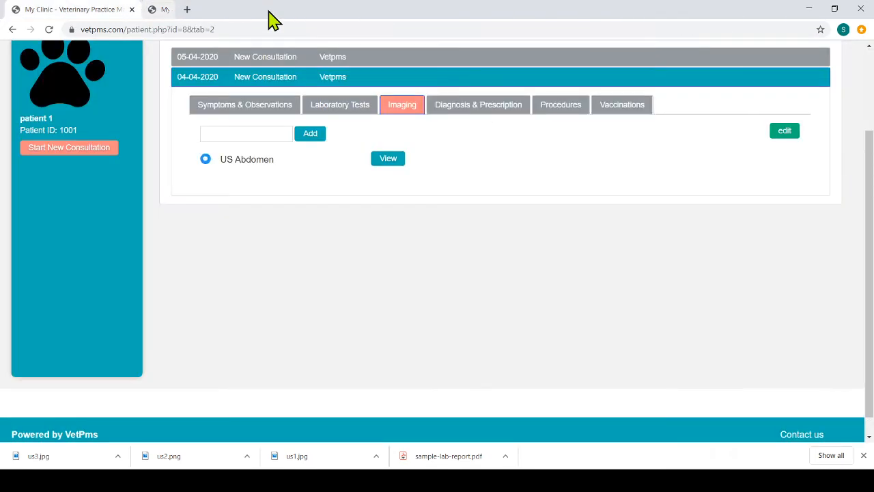
Step: Check the 04-04-2020 consultation's diagnosis and prescription, and make the same section of the 05-04-2020 consultation editable
{"action": "left_click", "coordinate": [467, 109]}
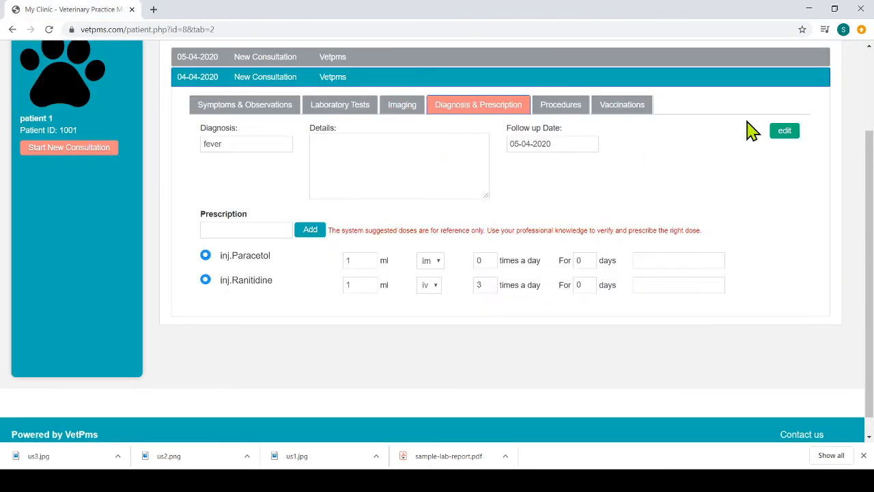
{"action": "left_click", "coordinate": [785, 132]}
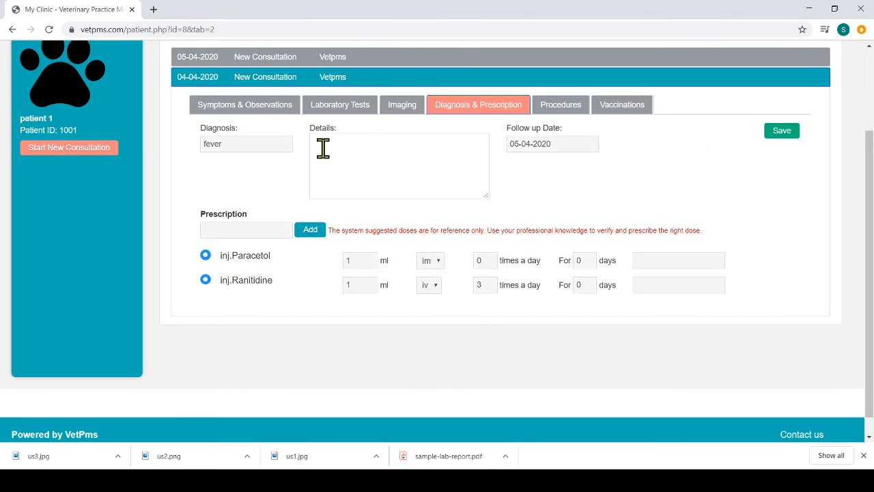
{"action": "left_click", "coordinate": [295, 61]}
{"action": "left_click", "coordinate": [457, 87]}
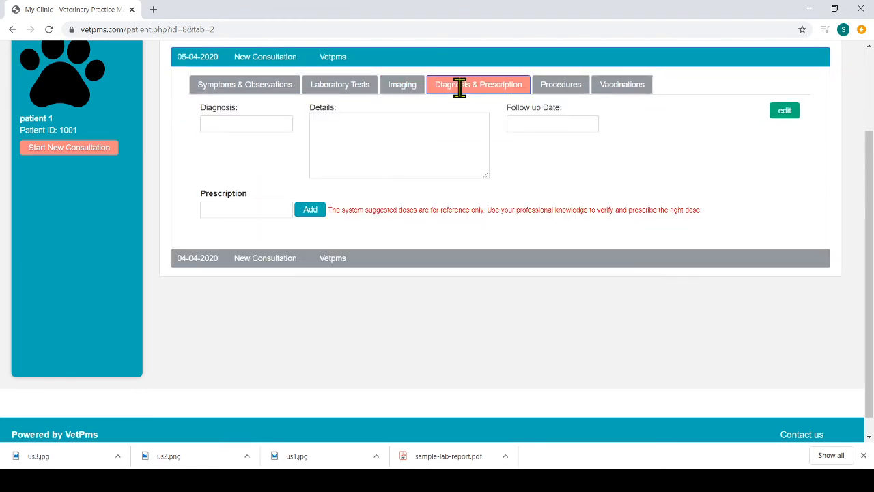
{"action": "left_click", "coordinate": [785, 112]}
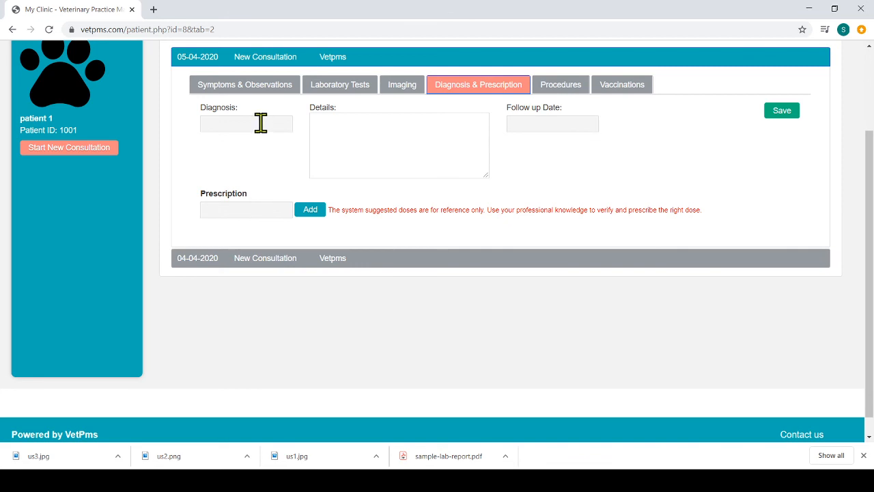
Step: Enter and clear placeholder text in the diagnosis details, leaving the diagnosis and follow-up date empty
{"action": "left_click", "coordinate": [282, 123]}
{"action": "left_click", "coordinate": [358, 135]}
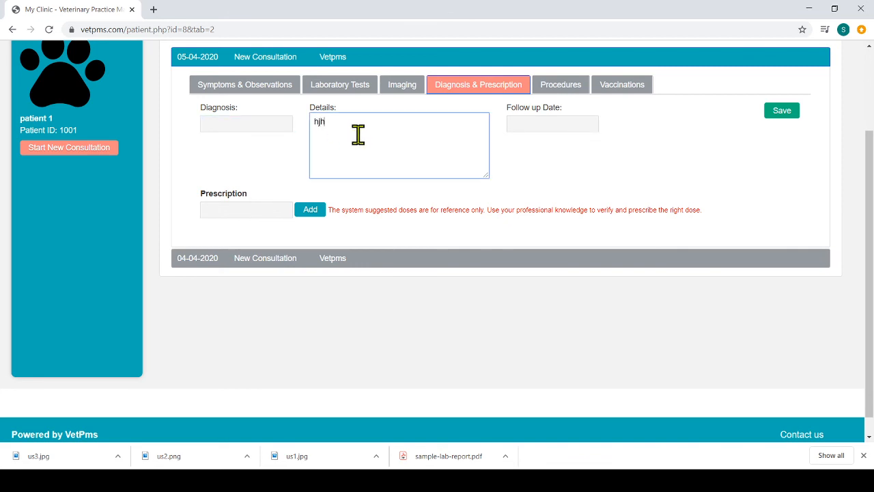
{"action": "left_click", "coordinate": [538, 123]}
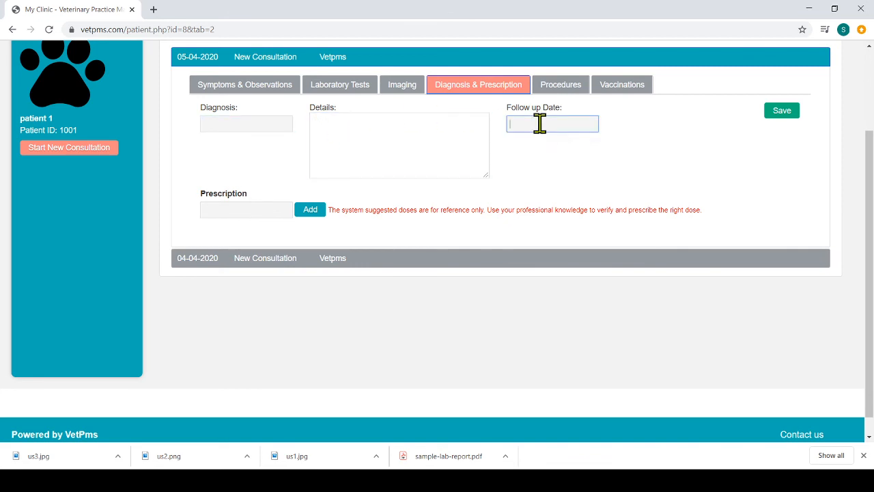
Step: Add inj.Paracetol to the consultation's prescription
{"action": "left_click", "coordinate": [223, 209]}
{"action": "type", "text": "para"}
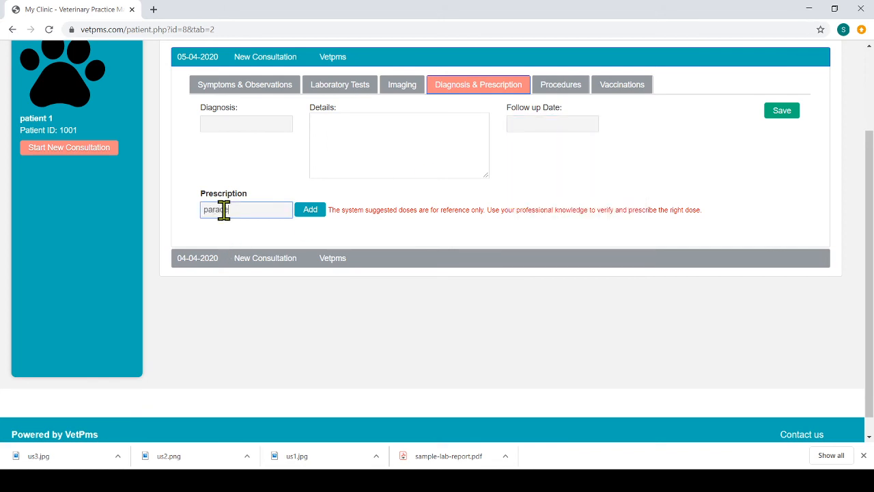
{"action": "type", "text": "ce"}
{"action": "left_click", "coordinate": [251, 227]}
{"action": "left_click", "coordinate": [309, 212]}
Step: Add inj.Ranitidine to the consultation's prescription
{"action": "left_click", "coordinate": [258, 214]}
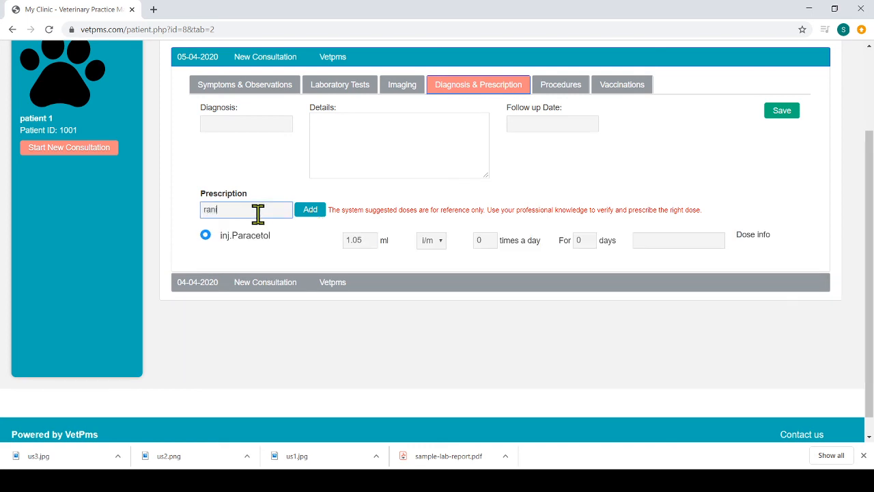
{"action": "type", "text": "ranit"}
{"action": "left_click", "coordinate": [243, 228]}
{"action": "left_click", "coordinate": [319, 211]}
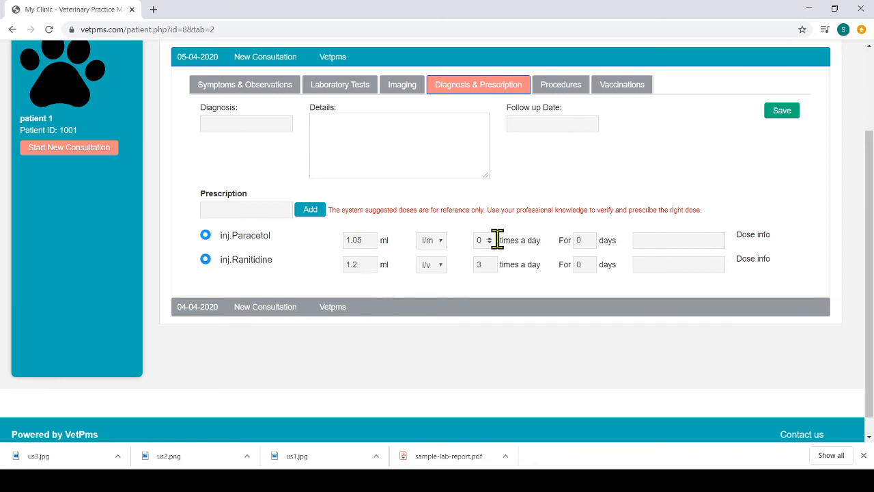
Step: Set inj.Paracetol to 1 time a day, adjust inj.Ranitidine's daily frequency, and save the diagnosis and prescription
{"action": "left_click", "coordinate": [681, 235]}
{"action": "type", "text": "ddf"}
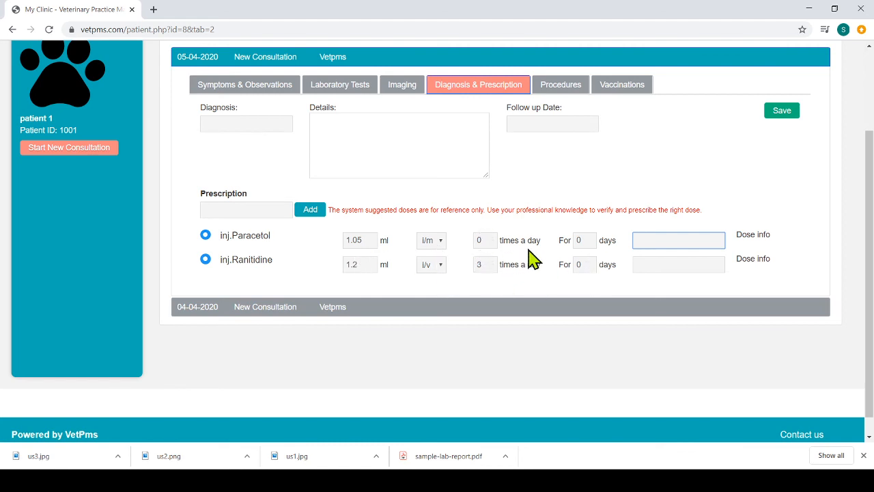
{"action": "left_click", "coordinate": [490, 238]}
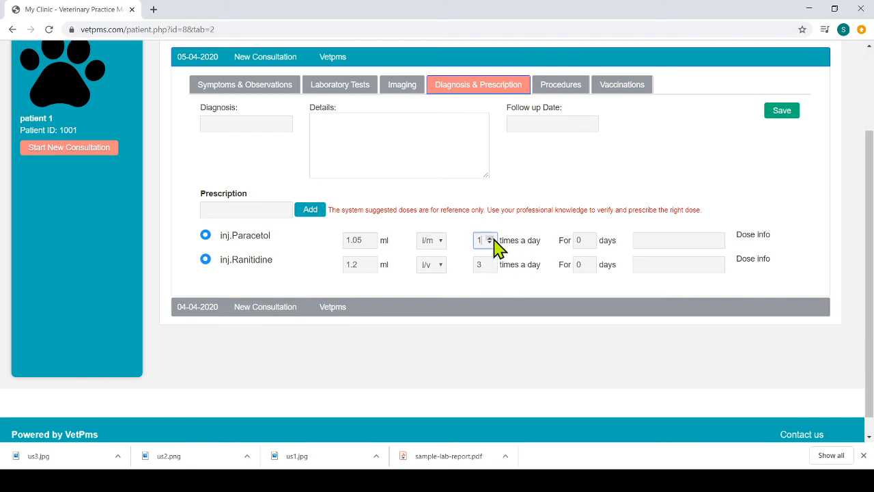
{"action": "left_click", "coordinate": [489, 262]}
{"action": "left_click", "coordinate": [784, 116]}
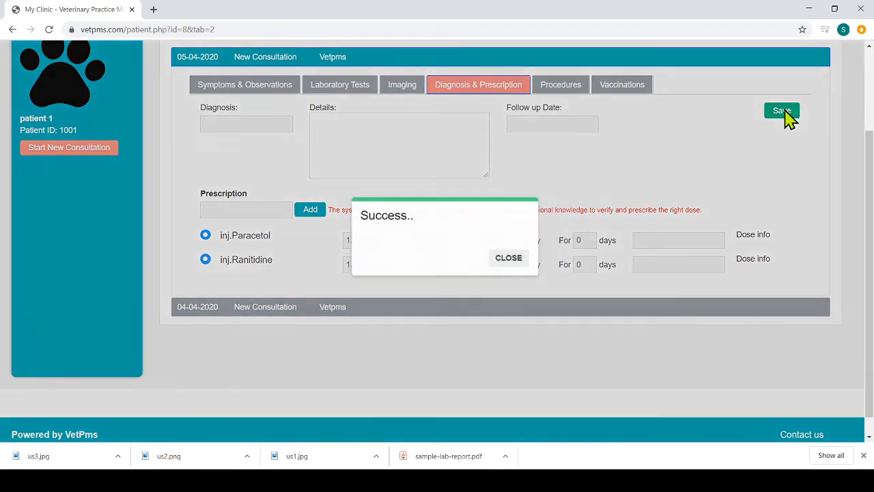
Step: Open the consultation's procedures for editing and add an i/m injection
{"action": "left_click", "coordinate": [508, 258]}
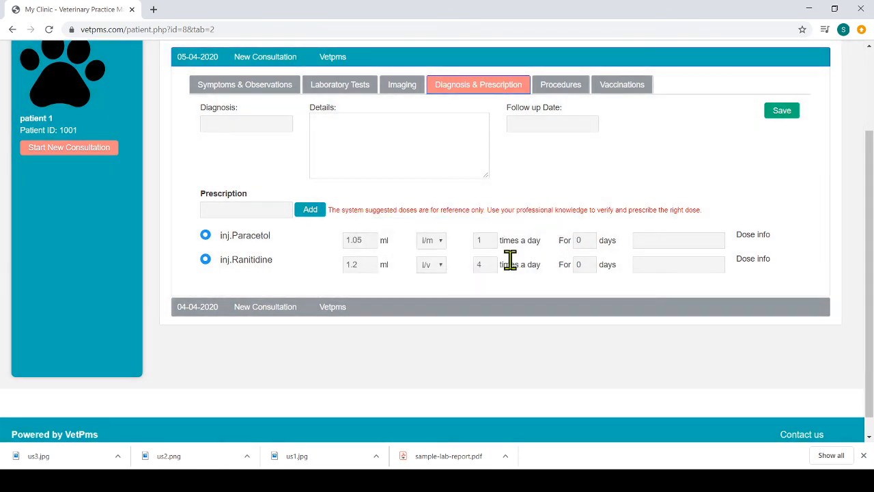
{"action": "left_click", "coordinate": [572, 80]}
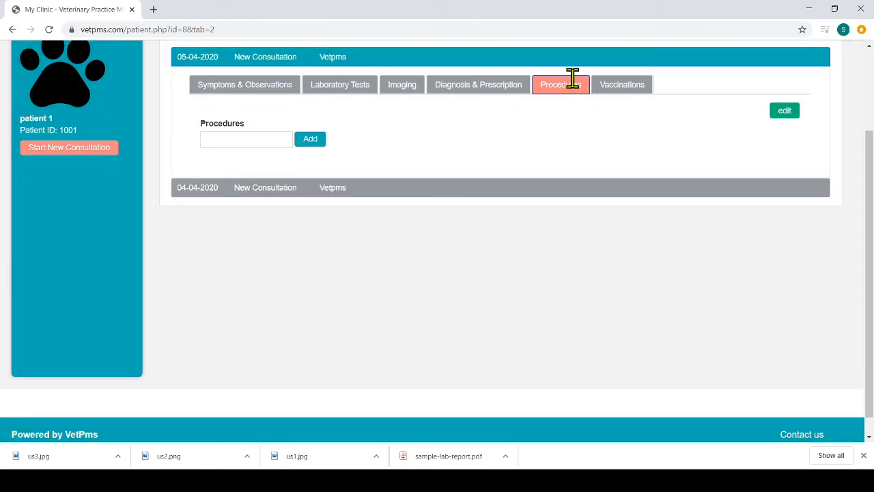
{"action": "left_click", "coordinate": [784, 113]}
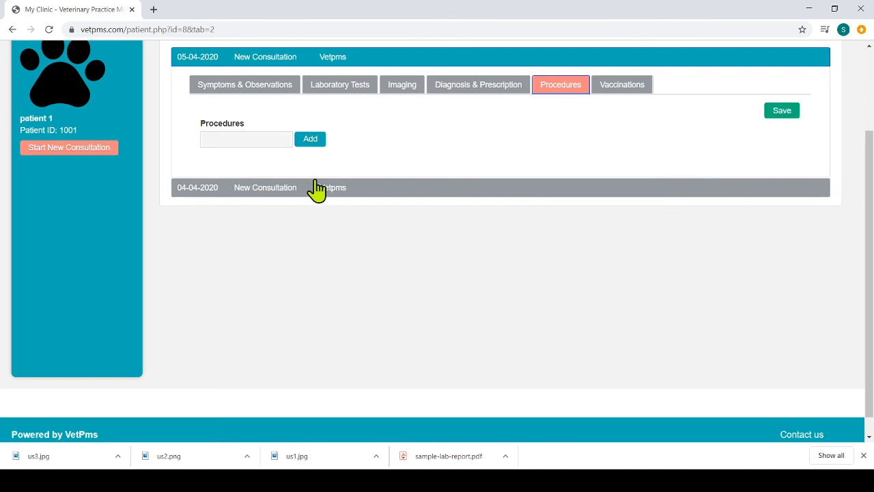
{"action": "left_click", "coordinate": [247, 142]}
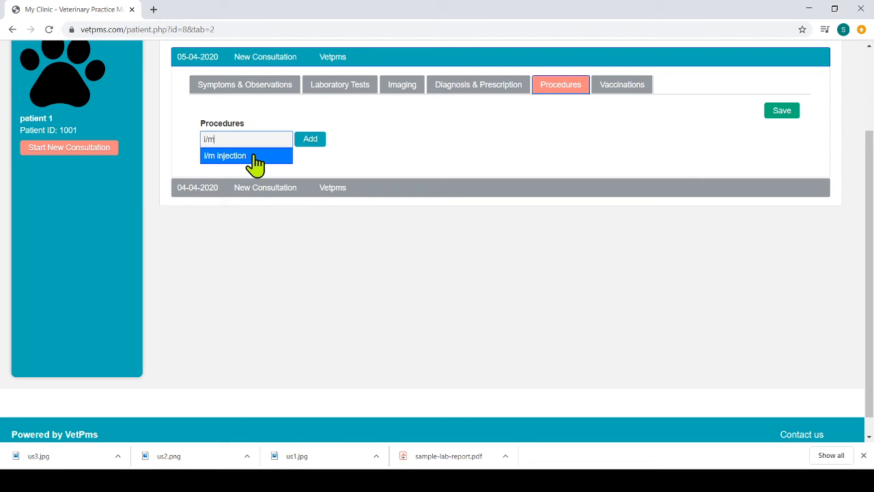
{"action": "left_click", "coordinate": [253, 156]}
{"action": "left_click", "coordinate": [311, 146]}
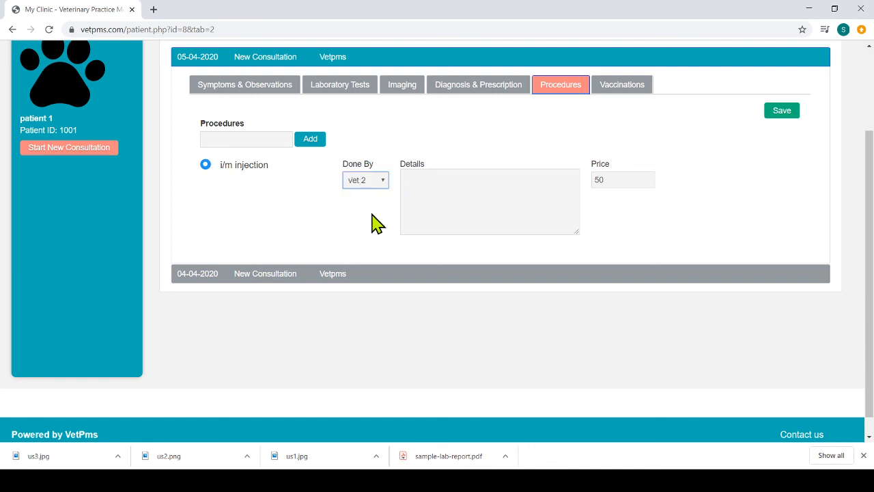
Step: Set the i/m injection as done by Vetpms, leave its details empty, and save the procedure
{"action": "left_click", "coordinate": [380, 203]}
{"action": "left_click", "coordinate": [428, 191]}
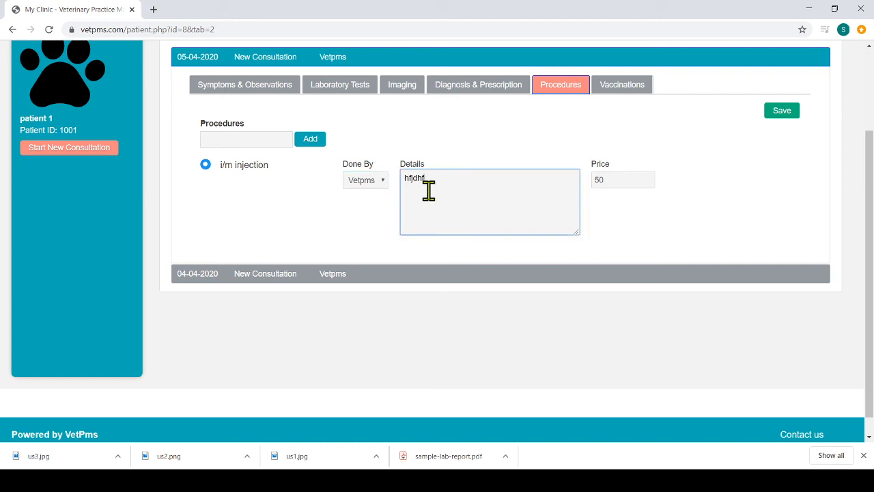
{"action": "key", "text": "BackSpace"}
{"action": "key", "text": "BackSpace"}
{"action": "key", "text": "BackSpace"}
{"action": "left_click", "coordinate": [780, 110]}
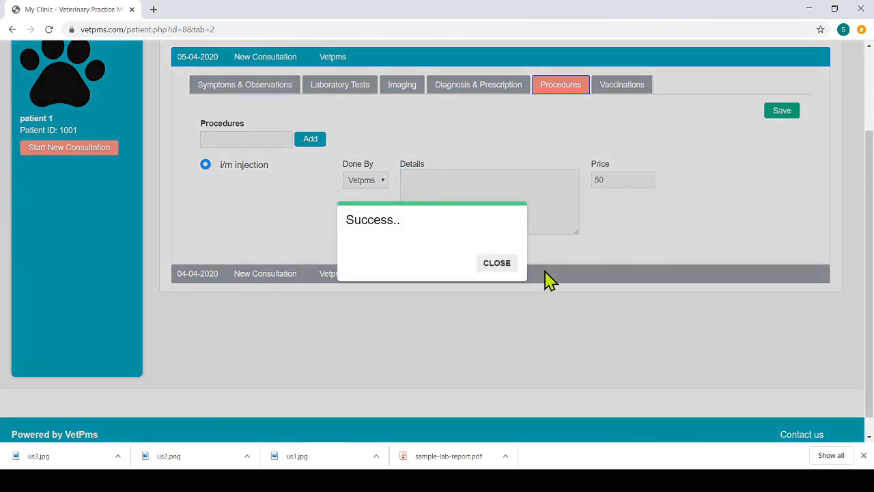
{"action": "left_click", "coordinate": [504, 269]}
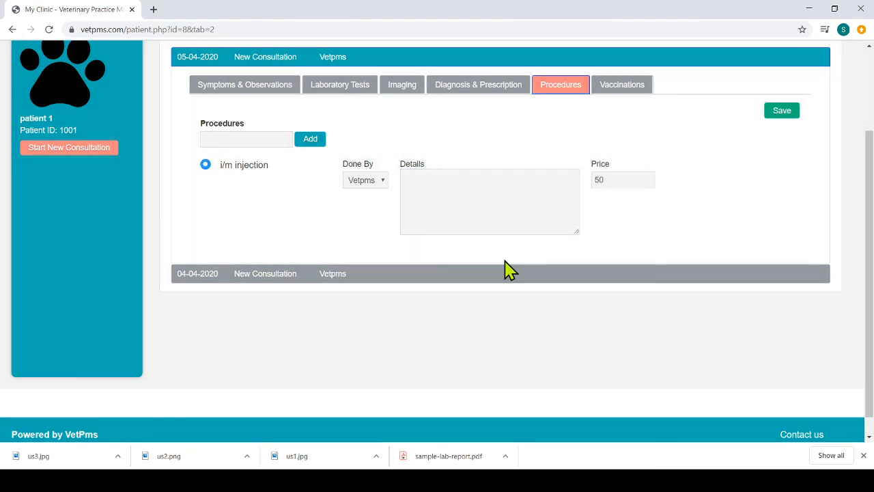
Step: Open the consultation's vaccinations for editing and add the Canine Distemper Vaccine
{"action": "left_click", "coordinate": [624, 95]}
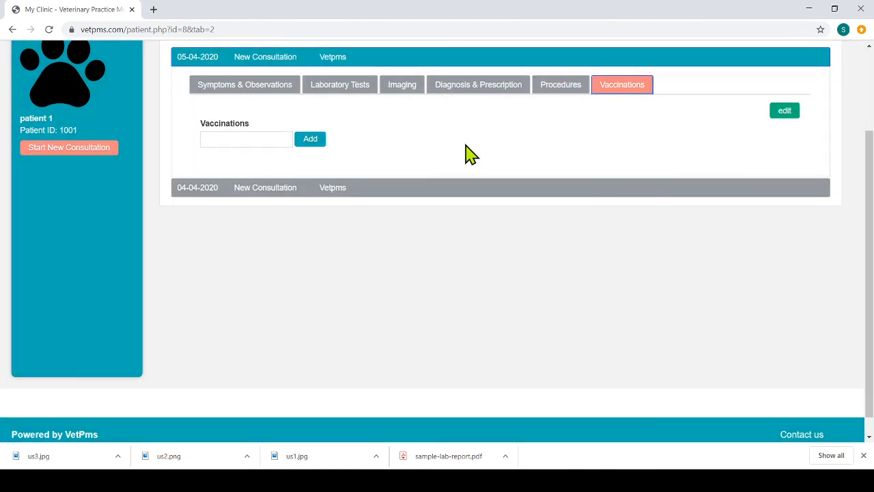
{"action": "left_click", "coordinate": [783, 111]}
{"action": "left_click", "coordinate": [227, 141]}
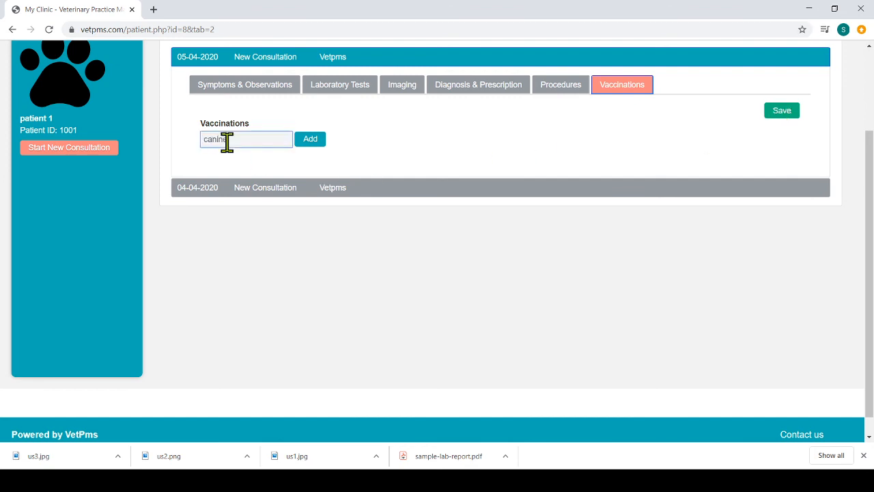
{"action": "type", "text": "canin"}
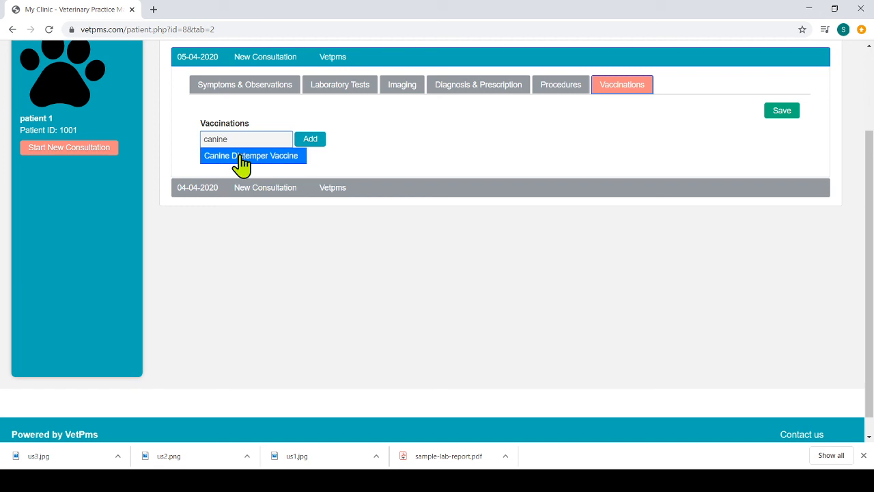
{"action": "left_click", "coordinate": [239, 156]}
{"action": "left_click", "coordinate": [310, 140]}
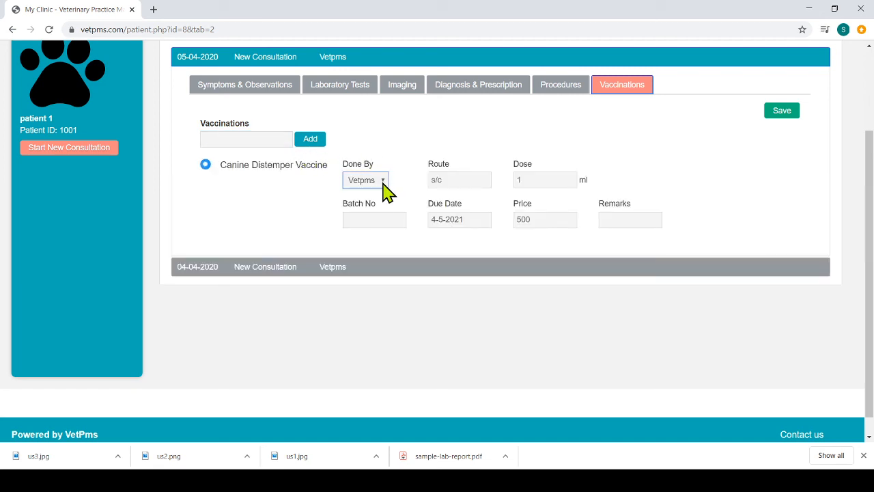
Step: Enter batch number 6767 for the Canine Distemper Vaccine, leave its remarks empty, and save the vaccination
{"action": "left_click", "coordinate": [470, 179]}
{"action": "left_click", "coordinate": [540, 179]}
{"action": "left_click", "coordinate": [397, 217]}
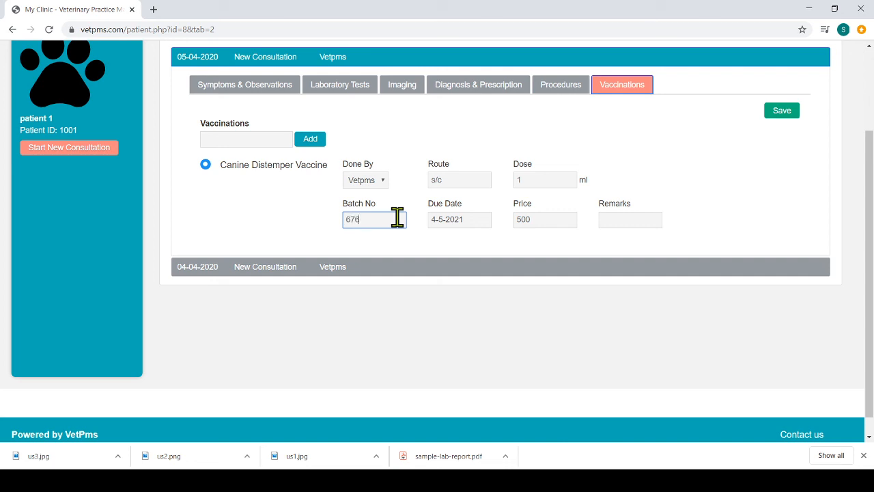
{"action": "left_click", "coordinate": [627, 219]}
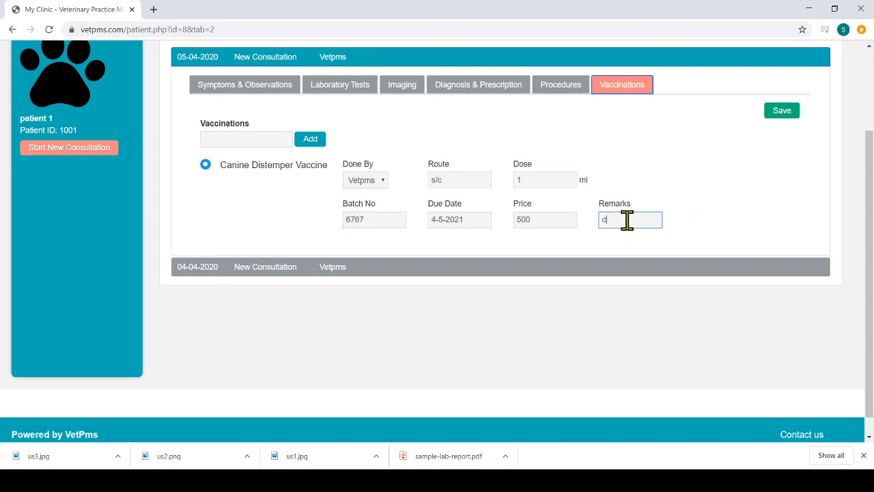
{"action": "left_click", "coordinate": [780, 116]}
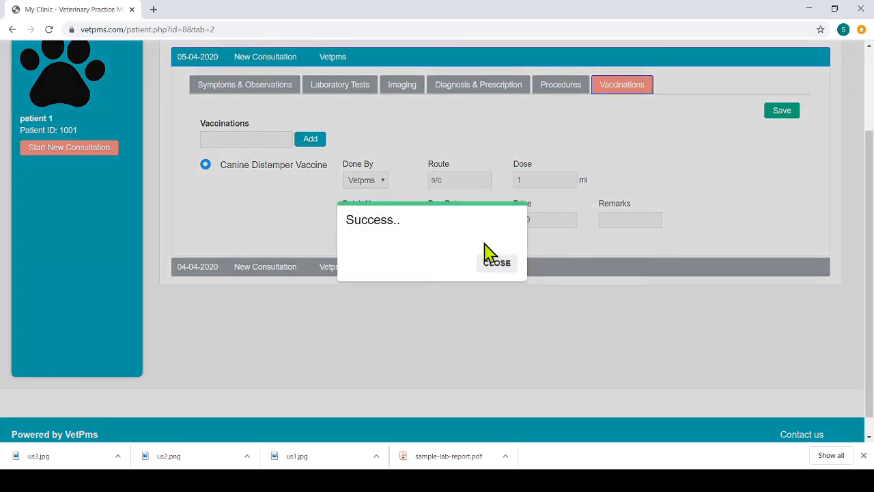
{"action": "left_click", "coordinate": [493, 263]}
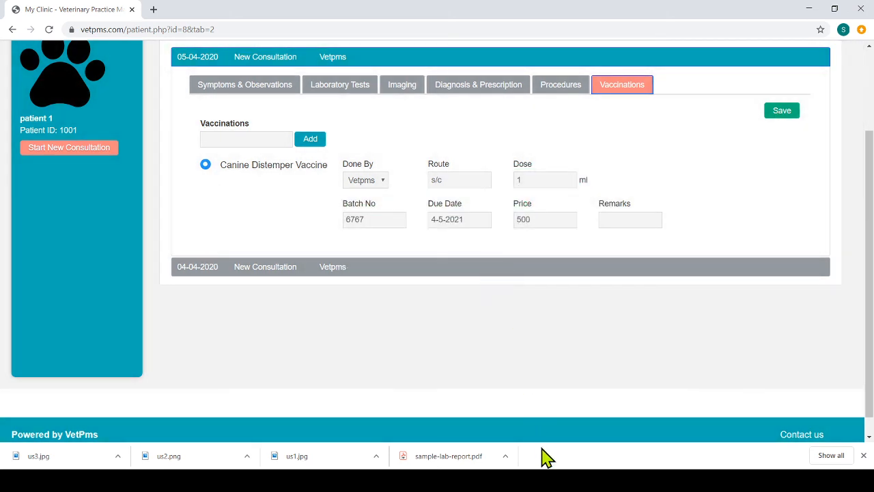
{"action": "left_click", "coordinate": [539, 480]}
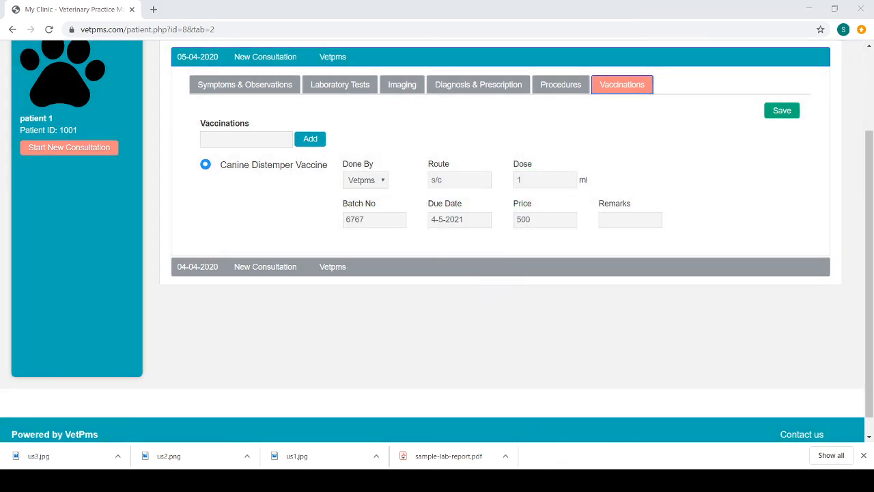